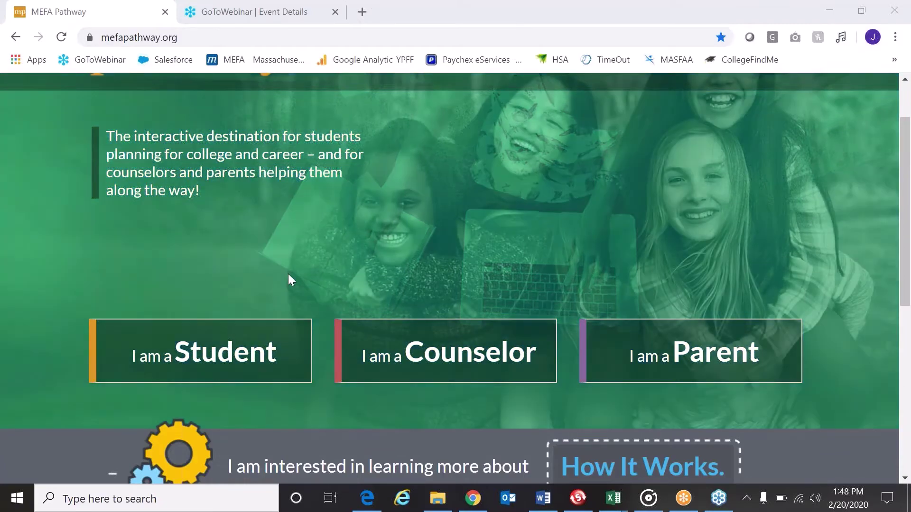
Go to the student login and open the registration form for first-time users.
{"action": "left_click", "coordinate": [241, 355]}
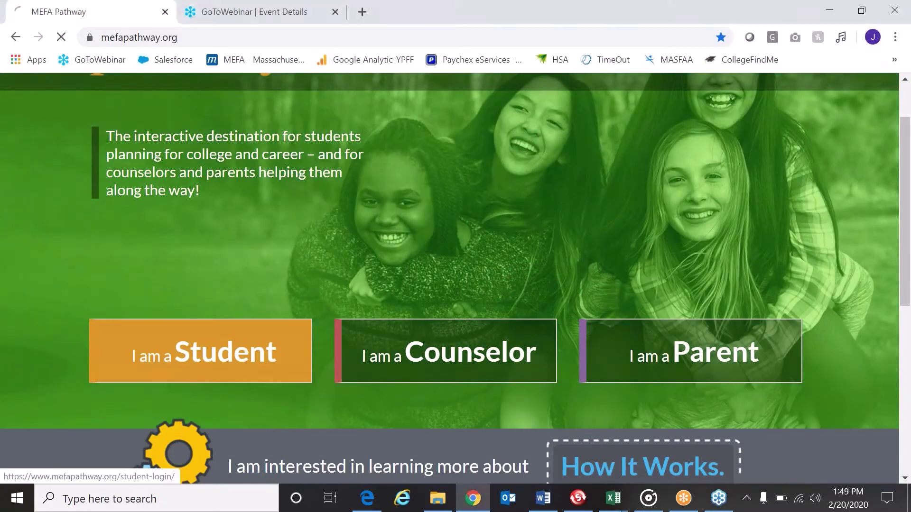
{"action": "scroll", "coordinate": [273, 340], "scroll_direction": "down", "scroll_amount": 3}
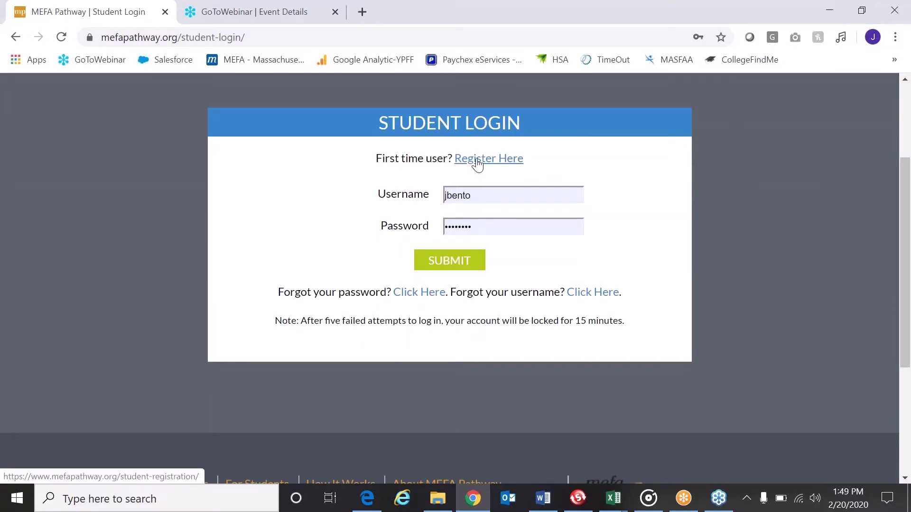
{"action": "left_click", "coordinate": [477, 164]}
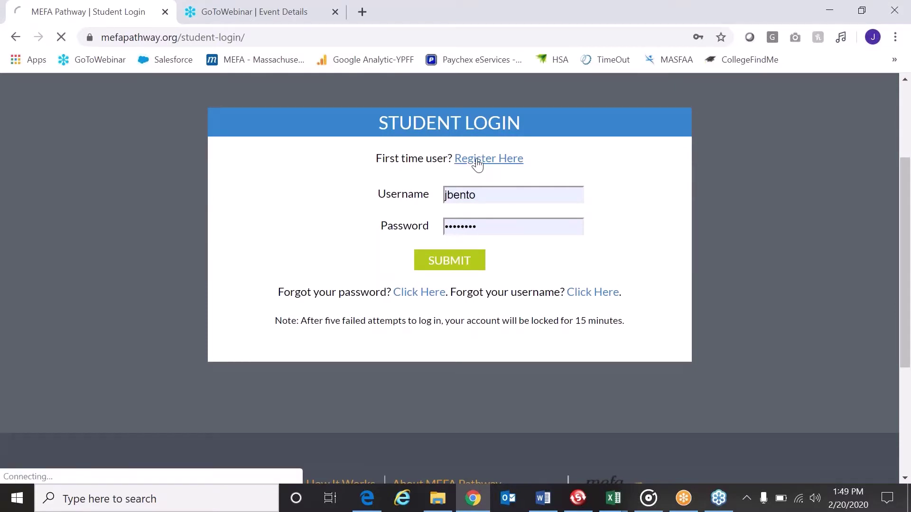
{"action": "scroll", "coordinate": [698, 240], "scroll_direction": "down", "scroll_amount": 3}
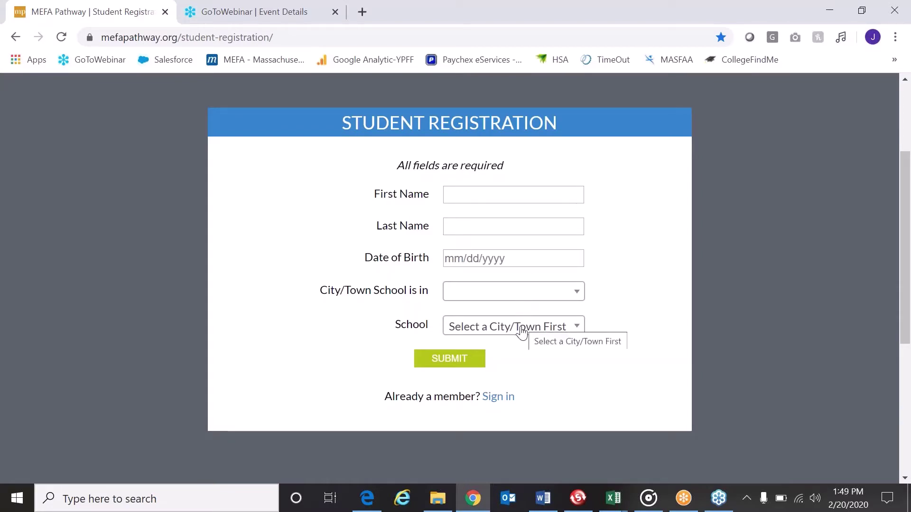
Set the school's city/town to Acton and choose Acton-Boxborough Regional High as the school in the student registration form.
{"action": "left_click", "coordinate": [518, 298]}
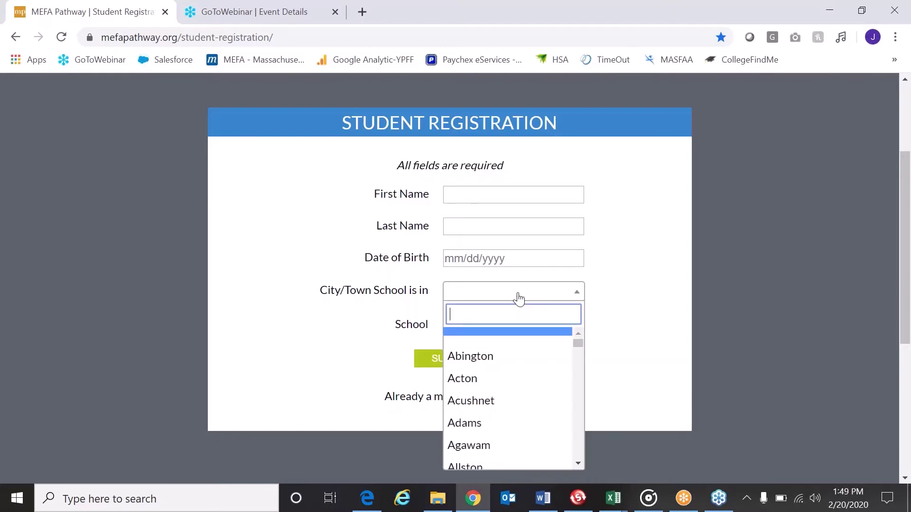
{"action": "type", "text": "acton"}
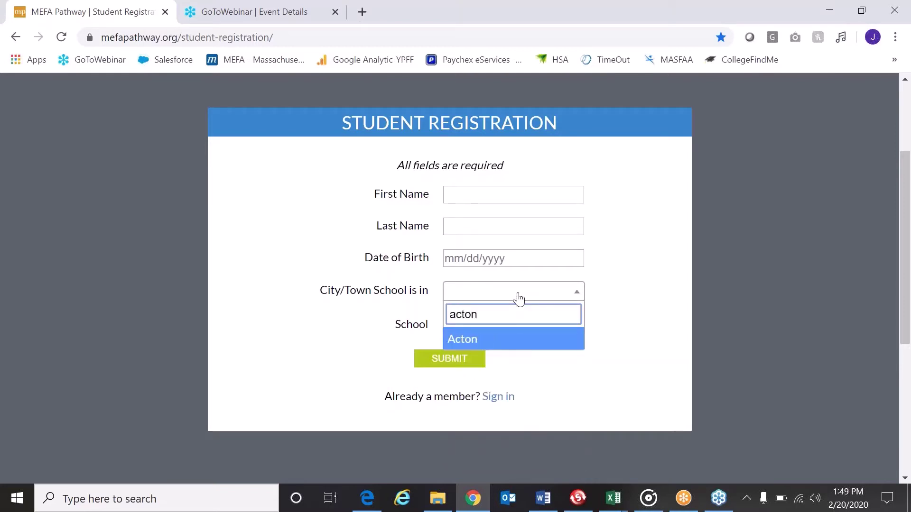
{"action": "left_click", "coordinate": [520, 339]}
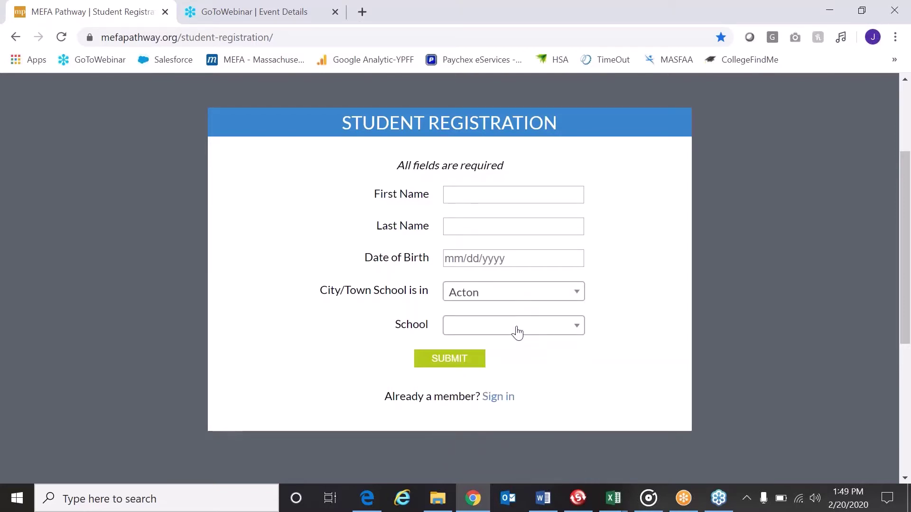
{"action": "left_click", "coordinate": [517, 332]}
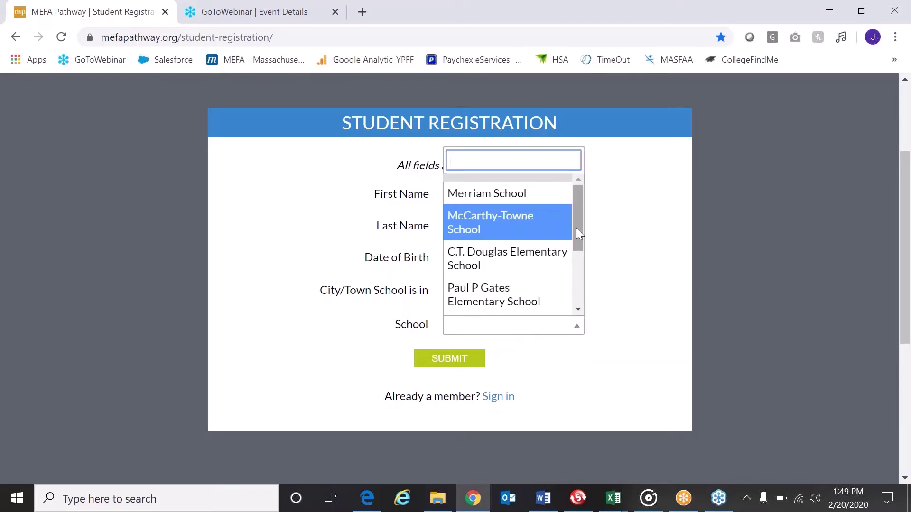
{"action": "left_click_drag", "start_coordinate": [576, 238], "coordinate": [570, 289]}
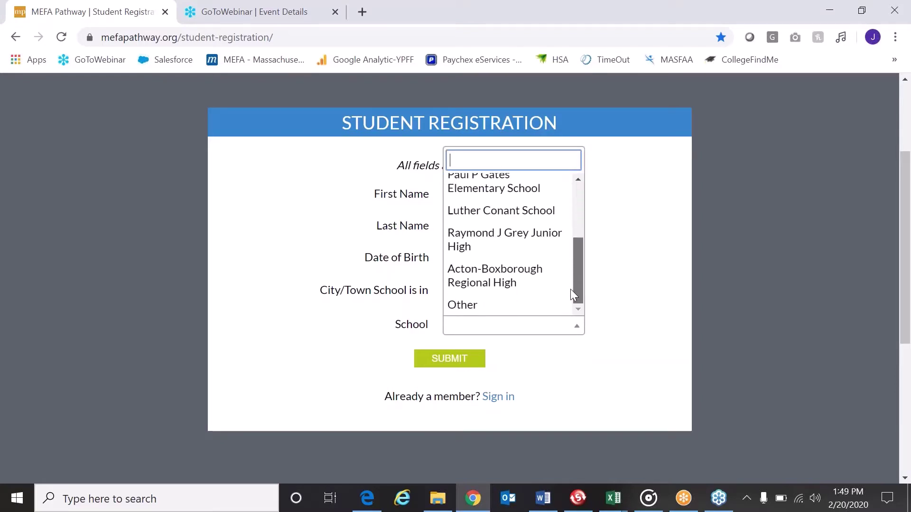
{"action": "left_click", "coordinate": [526, 282]}
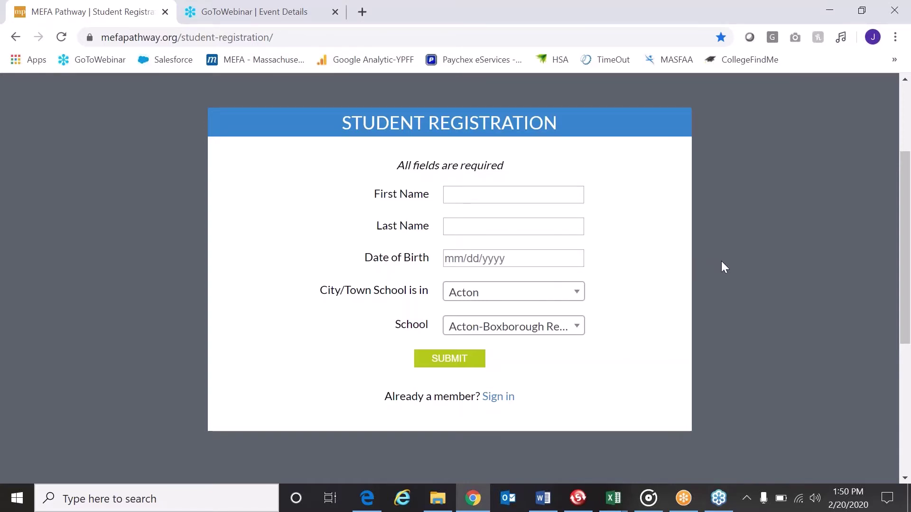
Leave the registration form for the existing-member sign-in and log in with the prefilled student credentials.
{"action": "scroll", "coordinate": [721, 262], "scroll_direction": "up", "scroll_amount": 1}
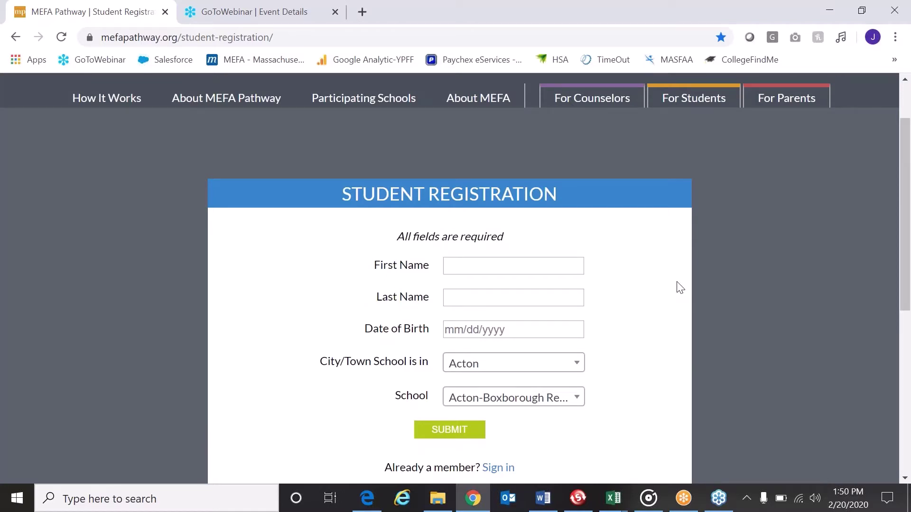
{"action": "scroll", "coordinate": [680, 287], "scroll_direction": "down", "scroll_amount": 1}
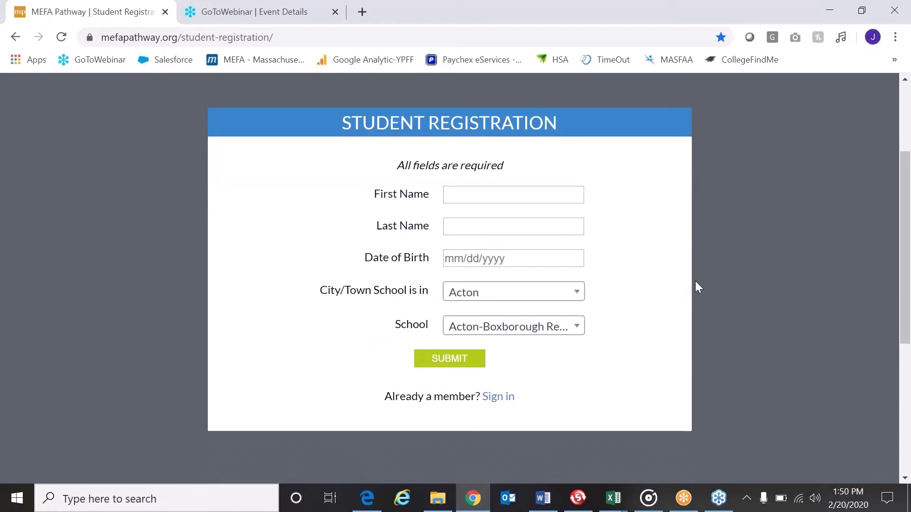
{"action": "scroll", "coordinate": [688, 287], "scroll_direction": "up", "scroll_amount": 1}
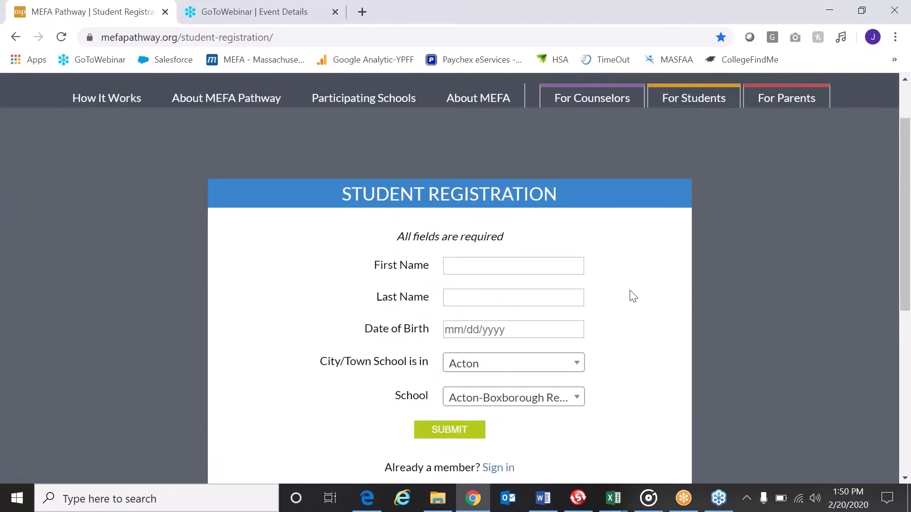
{"action": "scroll", "coordinate": [633, 295], "scroll_direction": "down", "scroll_amount": 1}
{"action": "left_click", "coordinate": [497, 397]}
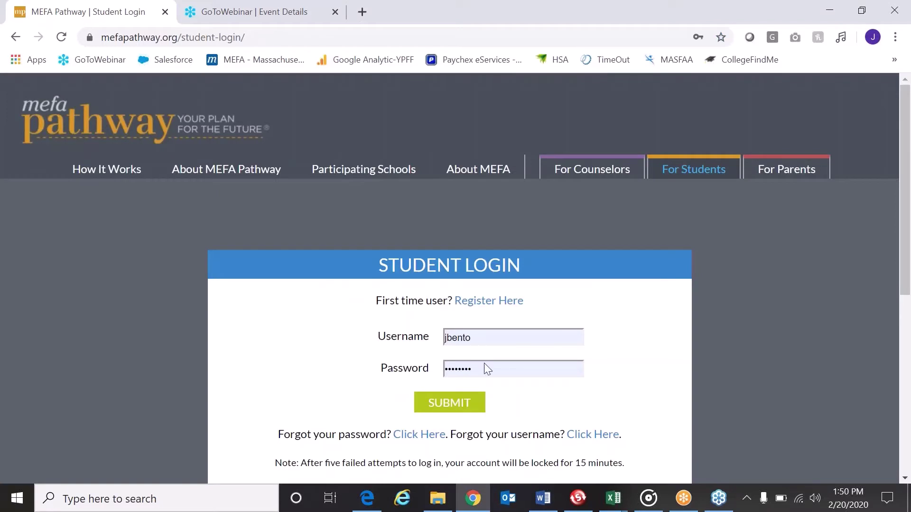
{"action": "scroll", "coordinate": [604, 334], "scroll_direction": "down", "scroll_amount": 1}
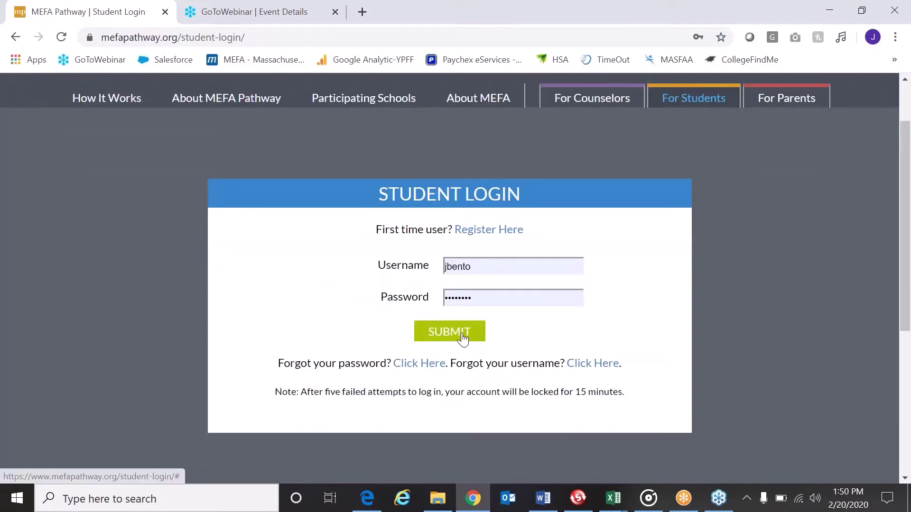
{"action": "left_click", "coordinate": [459, 336]}
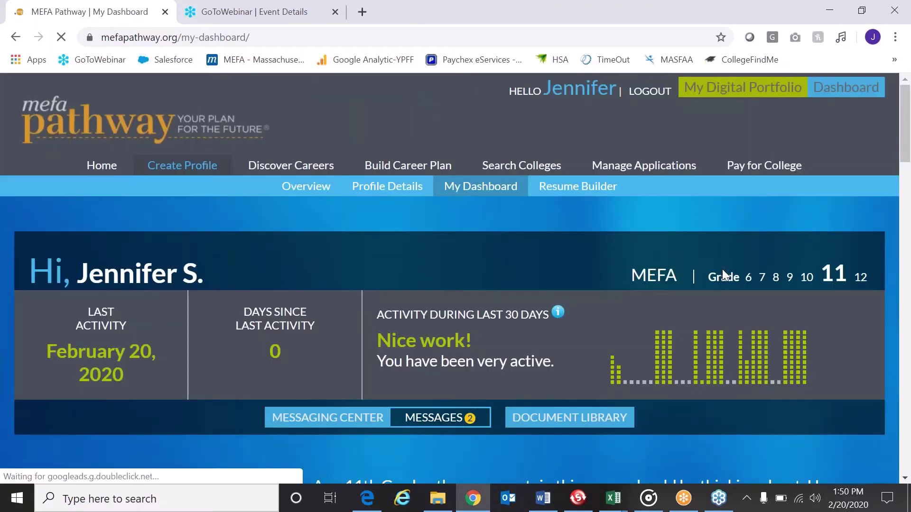
Examine the dashboard's activity summary and the 11th-grade pathway tasks from Update Your Profile through Manage Applications.
{"action": "scroll", "coordinate": [721, 270], "scroll_direction": "down", "scroll_amount": 2}
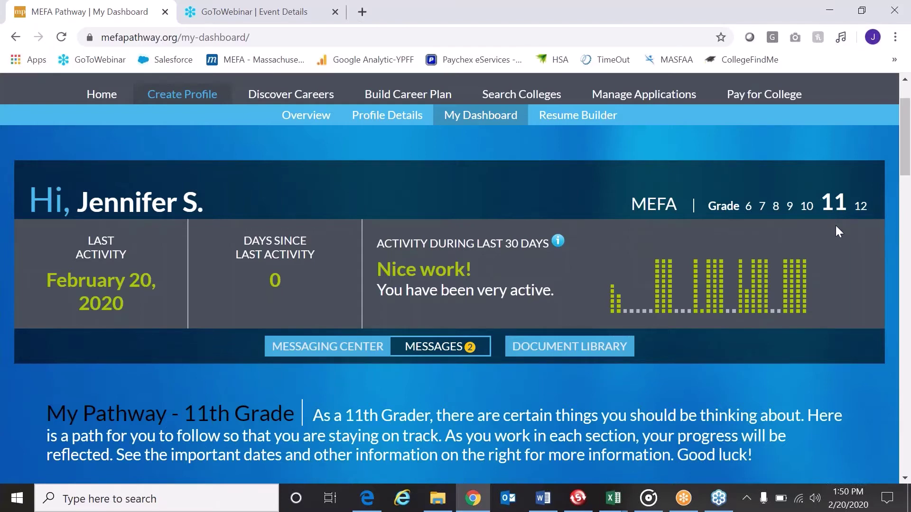
{"action": "scroll", "coordinate": [836, 225], "scroll_direction": "down", "scroll_amount": 1}
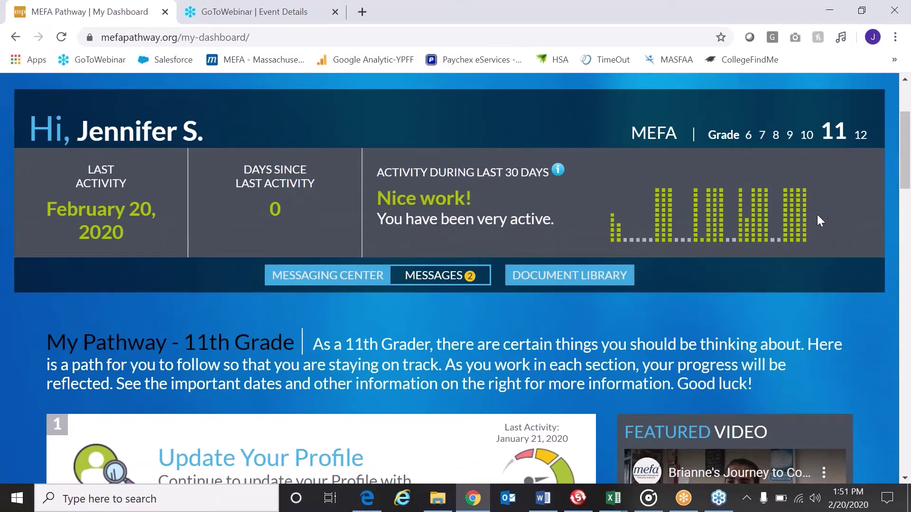
{"action": "scroll", "coordinate": [817, 215], "scroll_direction": "down", "scroll_amount": 3}
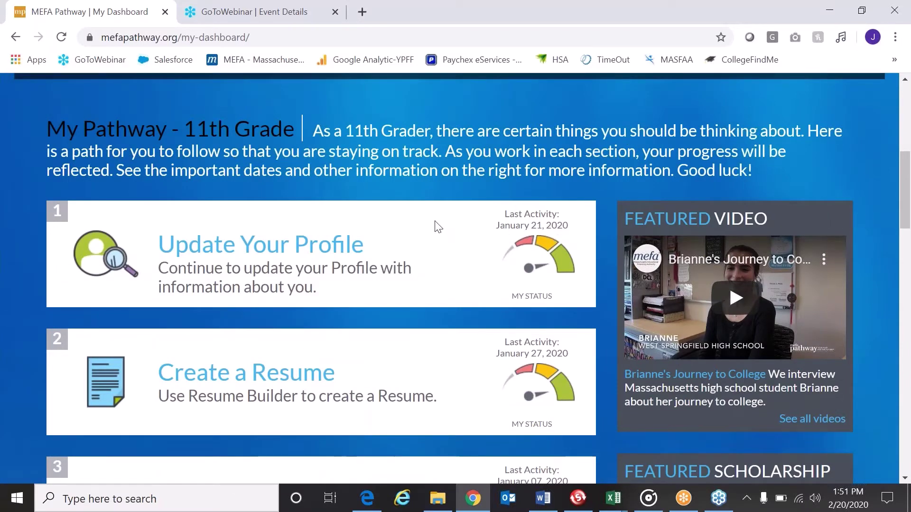
{"action": "scroll", "coordinate": [438, 227], "scroll_direction": "down", "scroll_amount": 1}
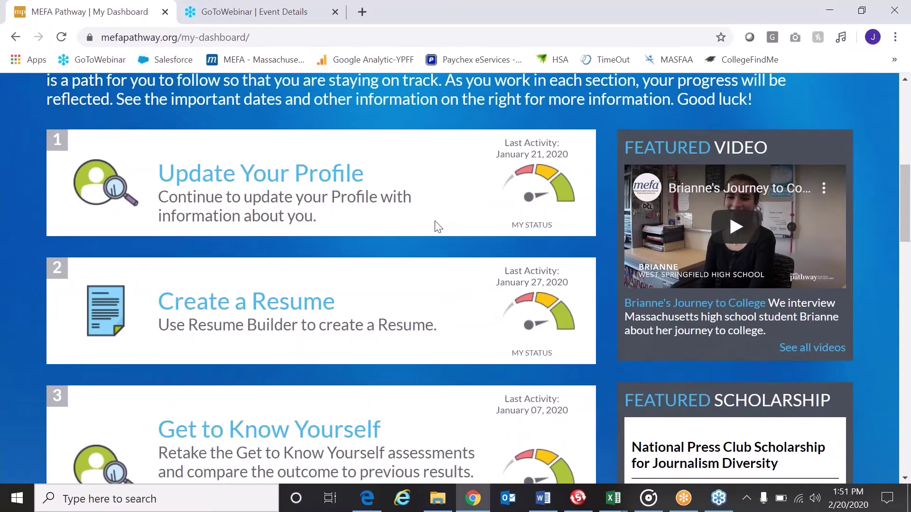
{"action": "scroll", "coordinate": [437, 227], "scroll_direction": "down", "scroll_amount": 1}
{"action": "scroll", "coordinate": [438, 226], "scroll_direction": "down", "scroll_amount": 1}
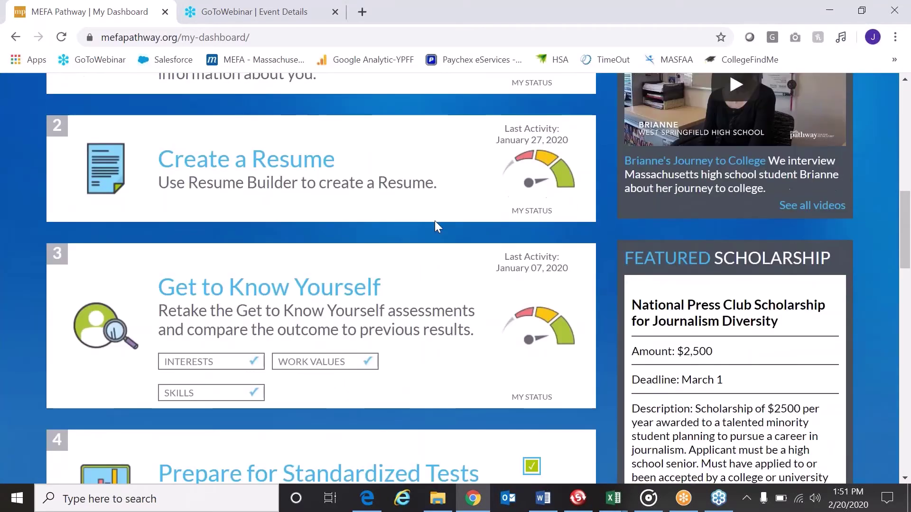
{"action": "scroll", "coordinate": [437, 227], "scroll_direction": "down", "scroll_amount": 2}
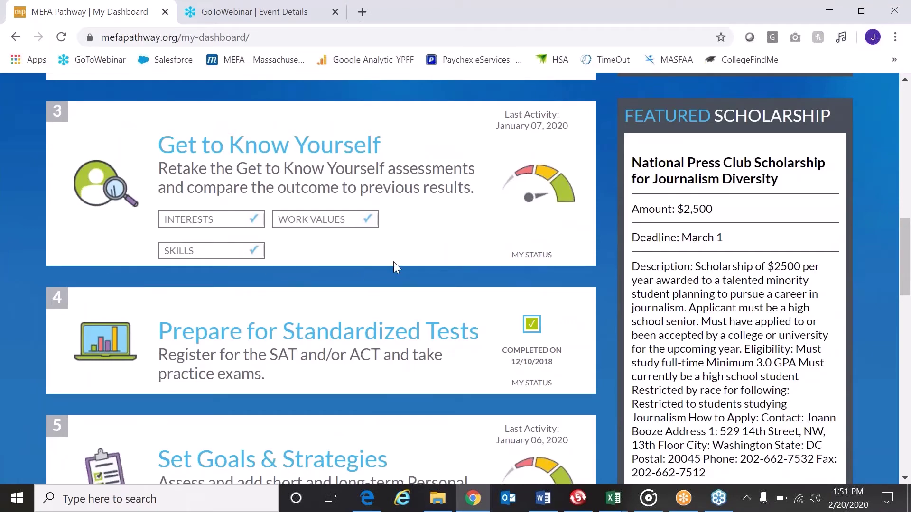
{"action": "scroll", "coordinate": [393, 261], "scroll_direction": "down", "scroll_amount": 4}
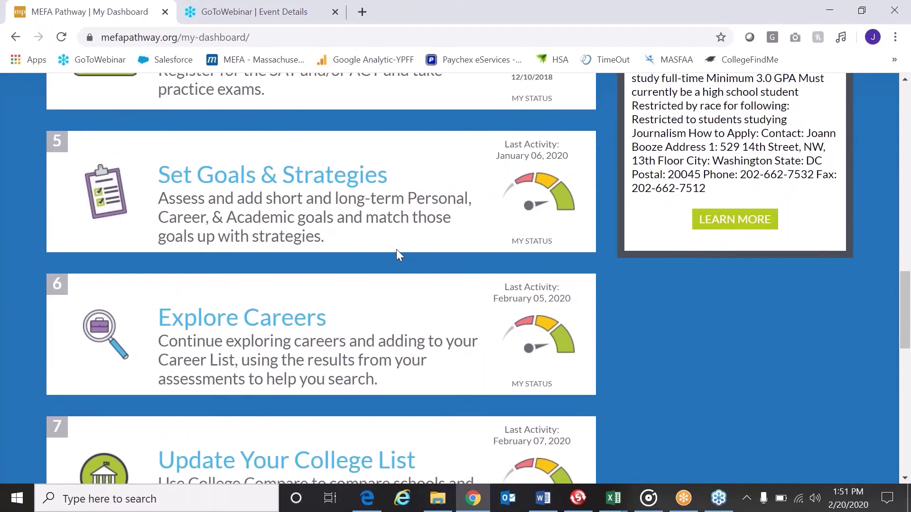
{"action": "scroll", "coordinate": [396, 251], "scroll_direction": "down", "scroll_amount": 2}
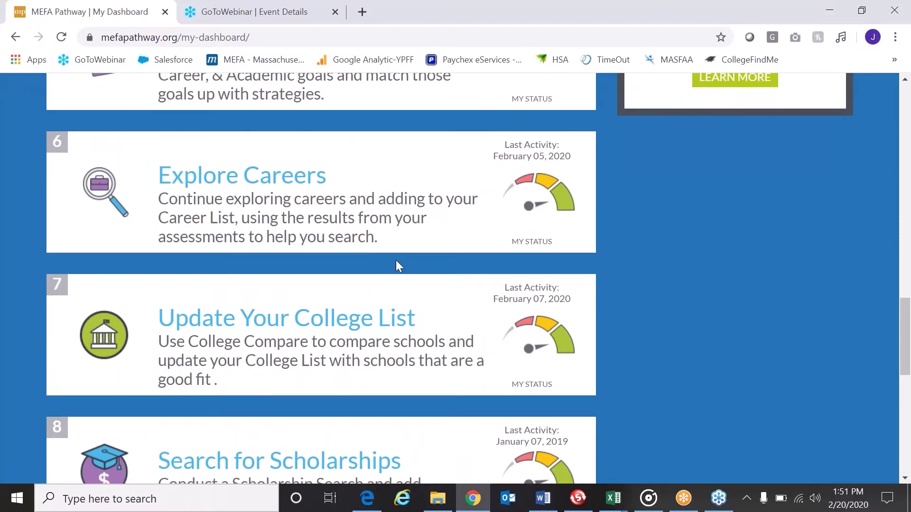
{"action": "scroll", "coordinate": [396, 260], "scroll_direction": "down", "scroll_amount": 3}
{"action": "scroll", "coordinate": [396, 261], "scroll_direction": "down", "scroll_amount": 2}
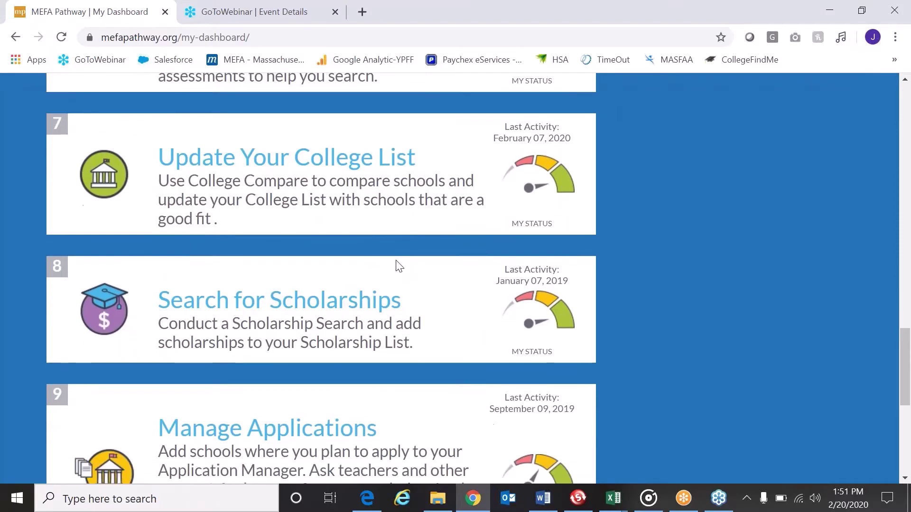
{"action": "scroll", "coordinate": [398, 265], "scroll_direction": "down", "scroll_amount": 1}
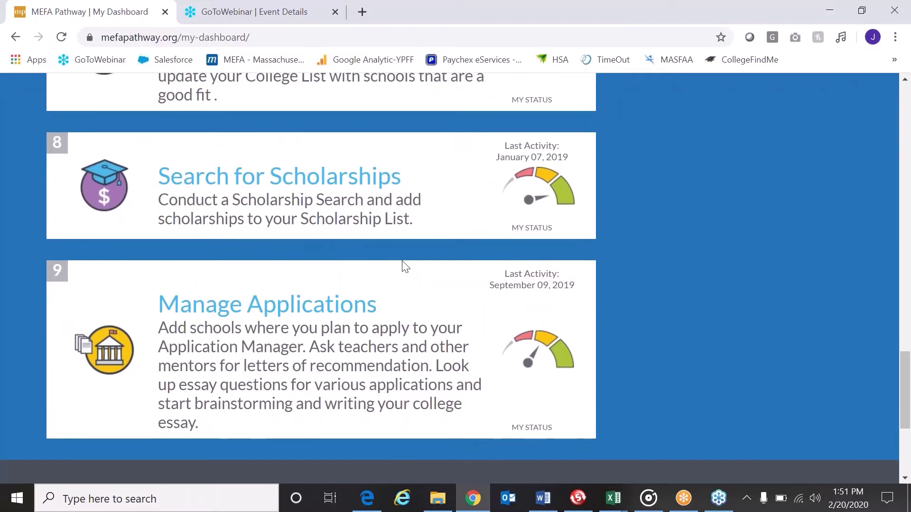
{"action": "scroll", "coordinate": [639, 240], "scroll_direction": "up", "scroll_amount": 18}
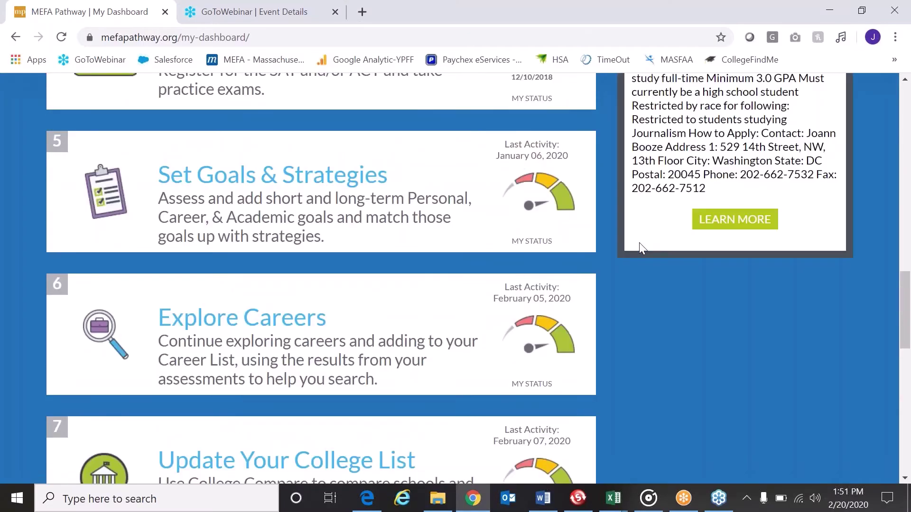
{"action": "scroll", "coordinate": [639, 243], "scroll_direction": "up", "scroll_amount": 7}
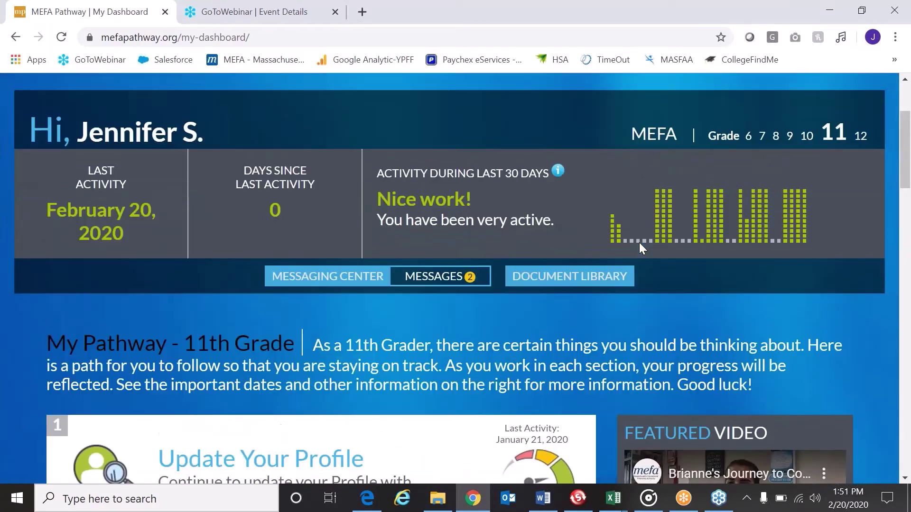
{"action": "scroll", "coordinate": [639, 244], "scroll_direction": "down", "scroll_amount": 2}
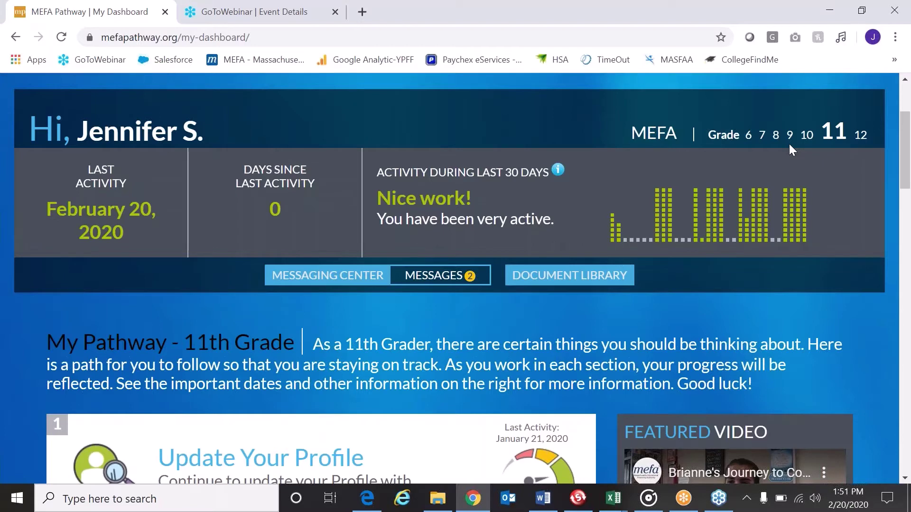
Open the MA State Benefits savings calculator page within the Pay for College section.
{"action": "scroll", "coordinate": [789, 144], "scroll_direction": "up", "scroll_amount": 2}
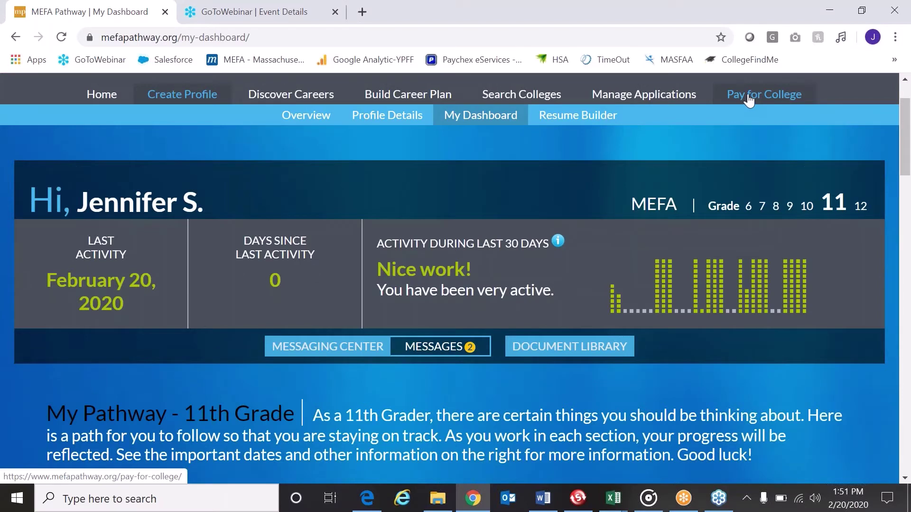
{"action": "left_click", "coordinate": [750, 100]}
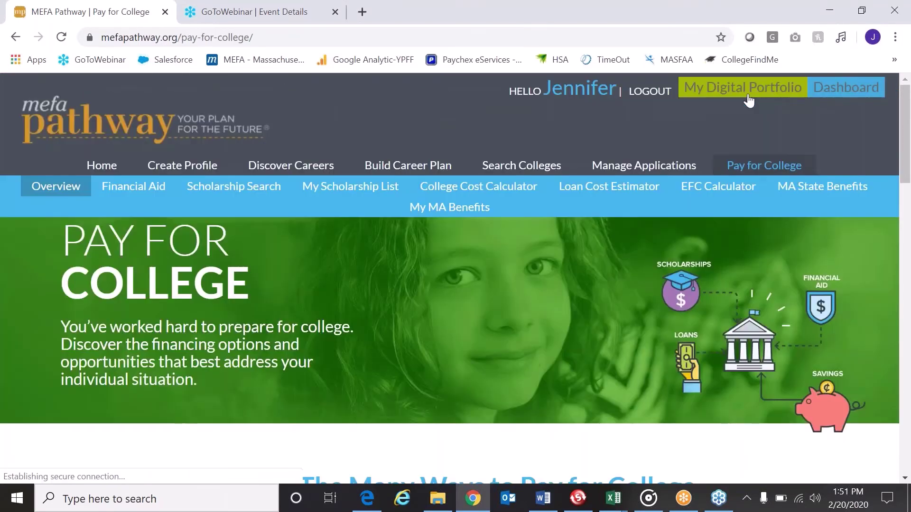
{"action": "scroll", "coordinate": [844, 144], "scroll_direction": "down", "scroll_amount": 1}
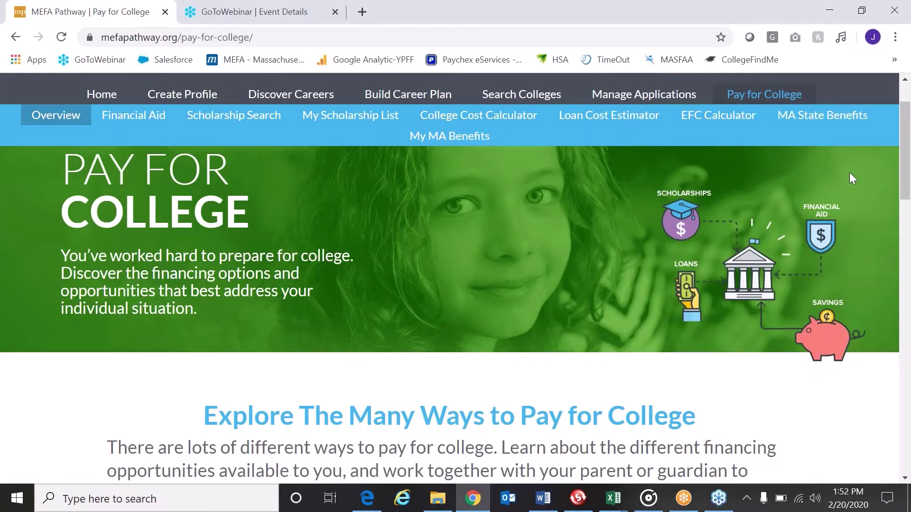
{"action": "left_click", "coordinate": [810, 123]}
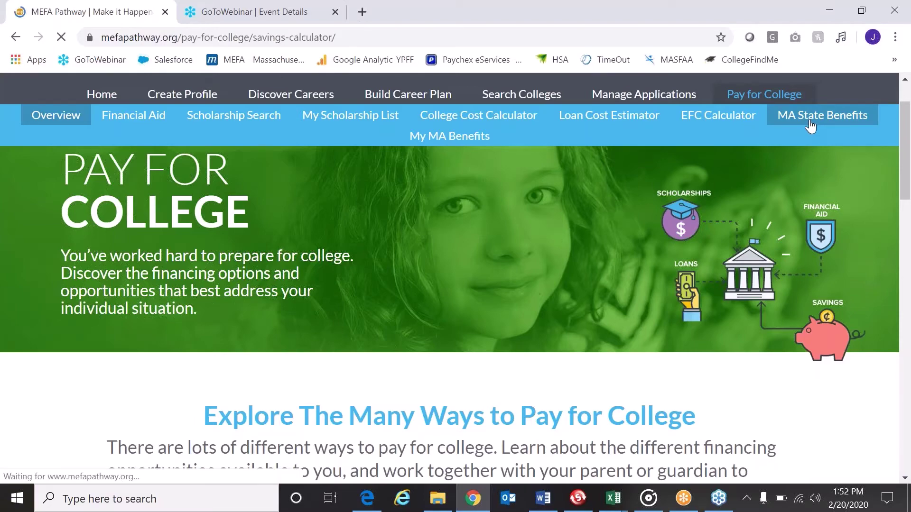
{"action": "scroll", "coordinate": [797, 259], "scroll_direction": "down", "scroll_amount": 3}
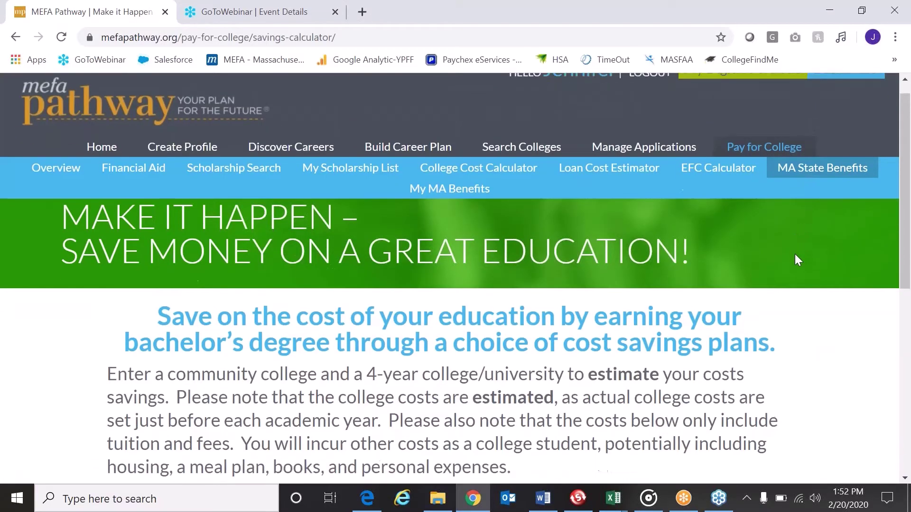
{"action": "scroll", "coordinate": [796, 252], "scroll_direction": "up", "scroll_amount": 3}
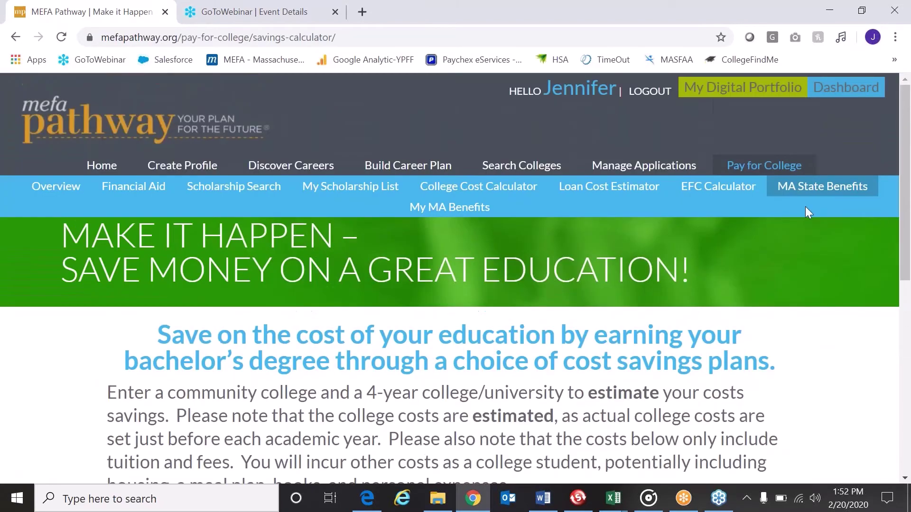
Choose Greenfield Community College as the starting school in the savings calculator.
{"action": "scroll", "coordinate": [799, 268], "scroll_direction": "down", "scroll_amount": 8}
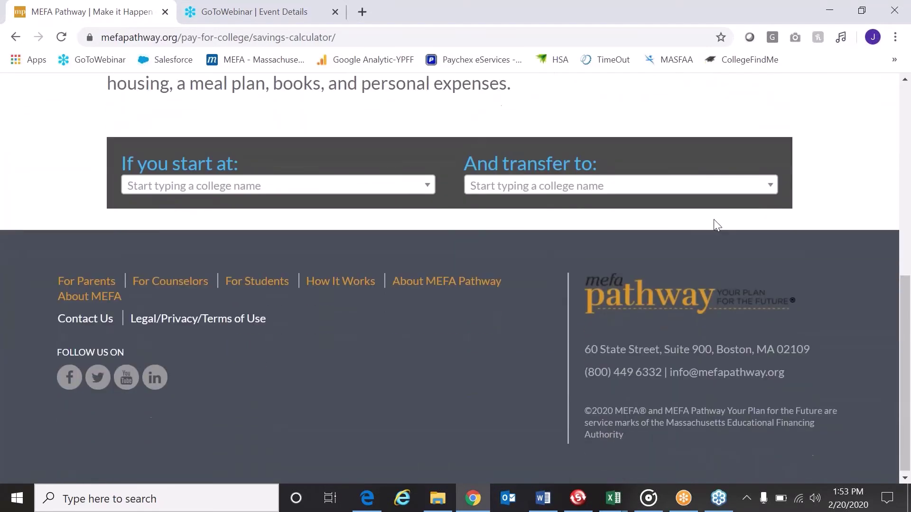
{"action": "left_click", "coordinate": [378, 187]}
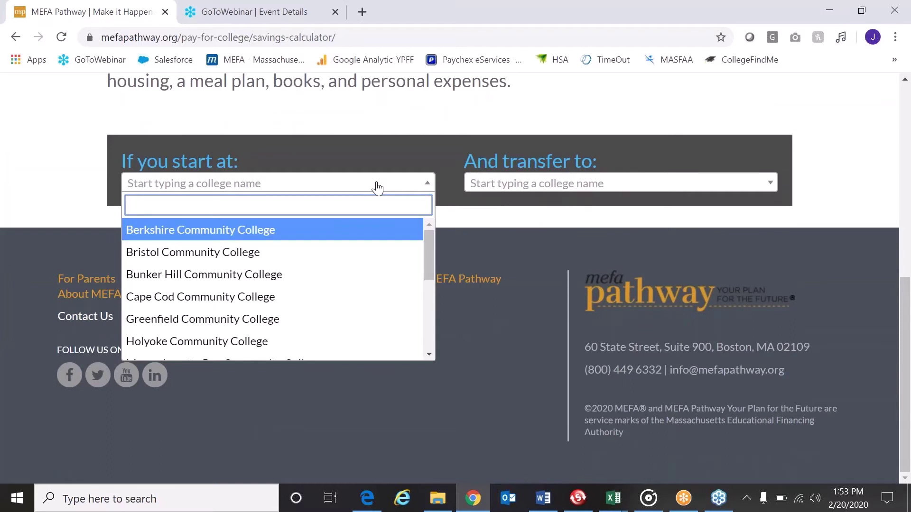
{"action": "mouse_move", "coordinate": [428, 245]}
{"action": "left_mouse_down"}
{"action": "mouse_move", "coordinate": [420, 323]}
{"action": "mouse_move", "coordinate": [432, 252]}
{"action": "left_mouse_up"}
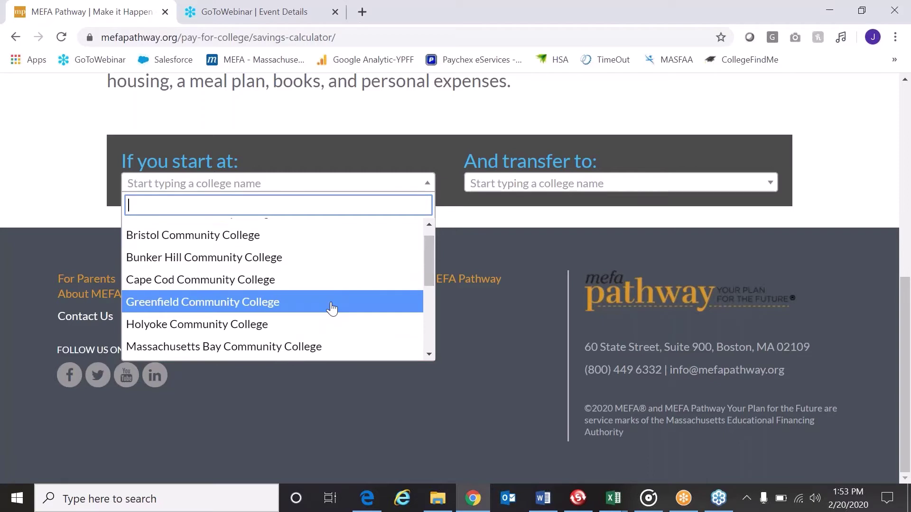
{"action": "left_click", "coordinate": [332, 309]}
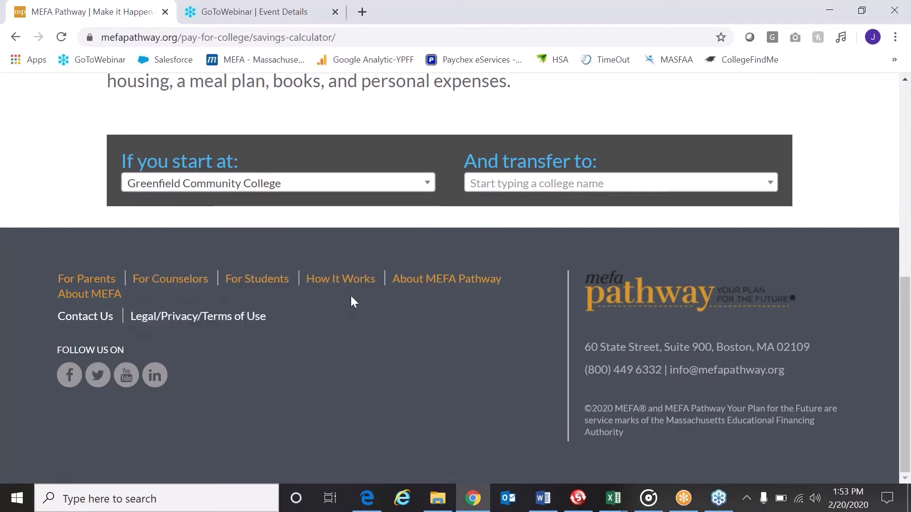
Choose University of Massachusetts Amherst as the transfer school in the savings calculator.
{"action": "left_click", "coordinate": [578, 194]}
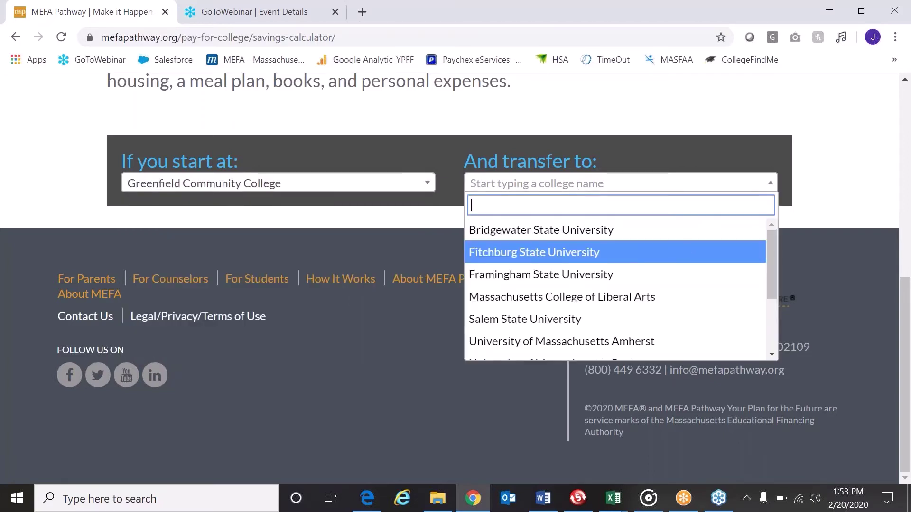
{"action": "left_click_drag", "start_coordinate": [771, 251], "coordinate": [761, 306]}
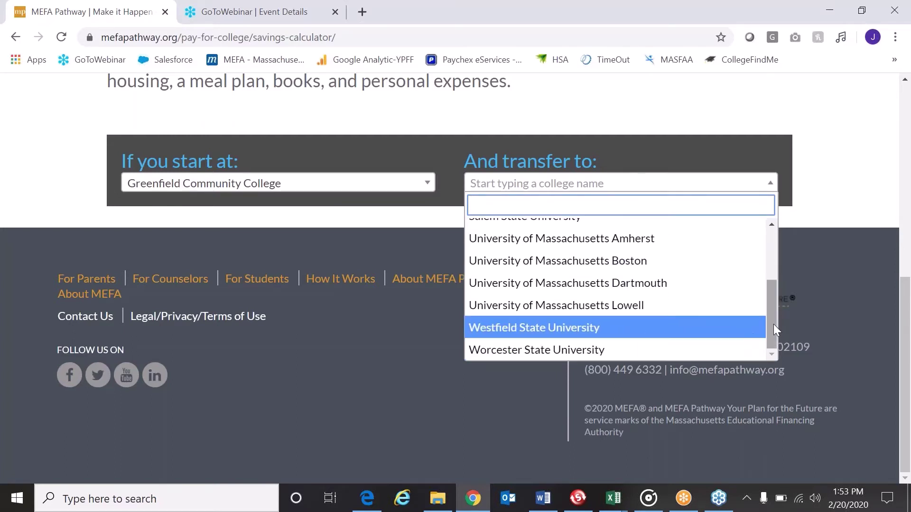
{"action": "left_click_drag", "start_coordinate": [774, 325], "coordinate": [772, 315]}
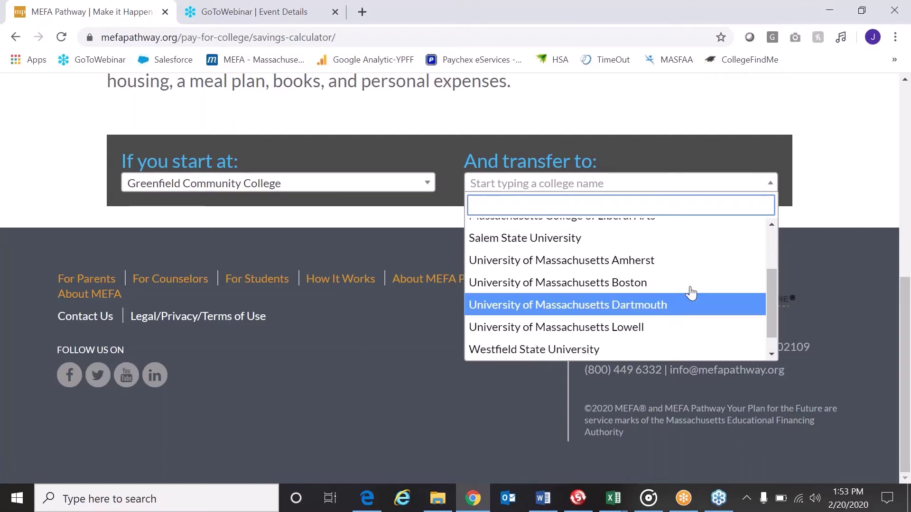
{"action": "left_click", "coordinate": [677, 263]}
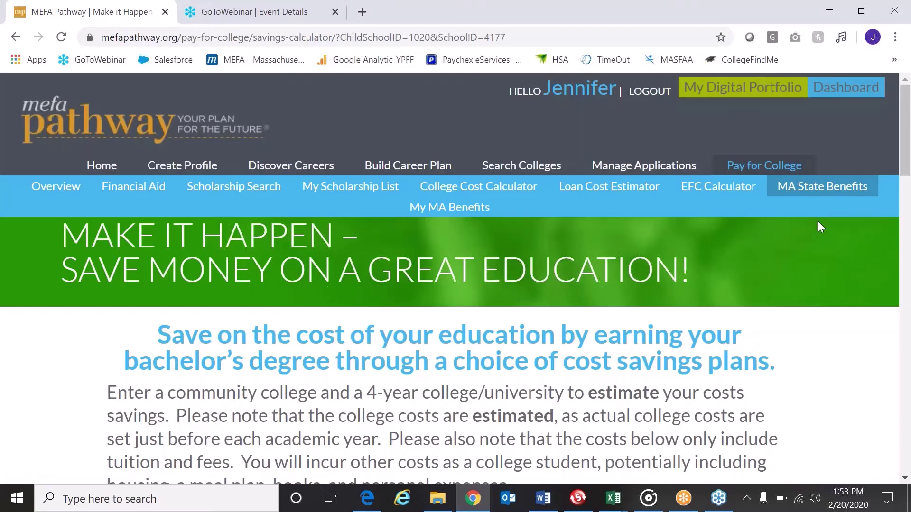
Compare the estimated savings of the Gen Ed Foundation, A2B and Commonwealth Commitment programs for the chosen schools.
{"action": "scroll", "coordinate": [811, 269], "scroll_direction": "down", "scroll_amount": 1}
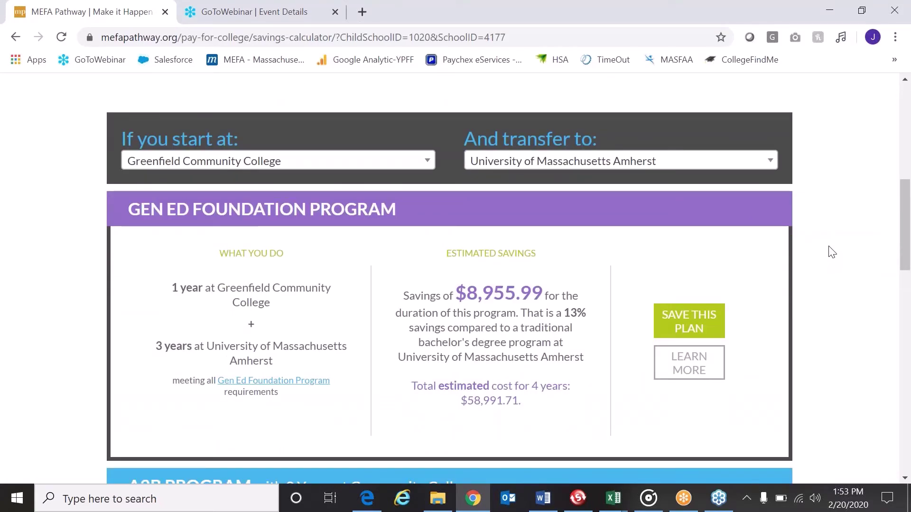
{"action": "scroll", "coordinate": [838, 247], "scroll_direction": "down", "scroll_amount": 1}
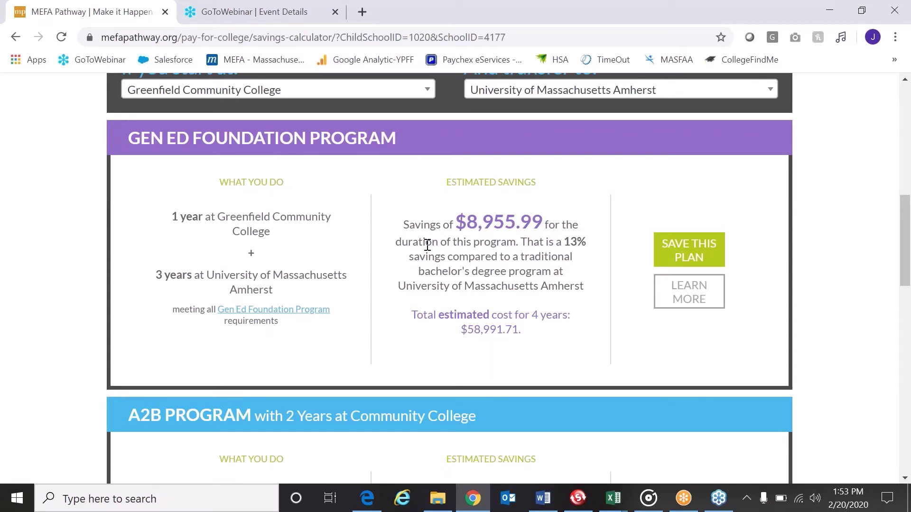
{"action": "scroll", "coordinate": [424, 245], "scroll_direction": "down", "scroll_amount": 6}
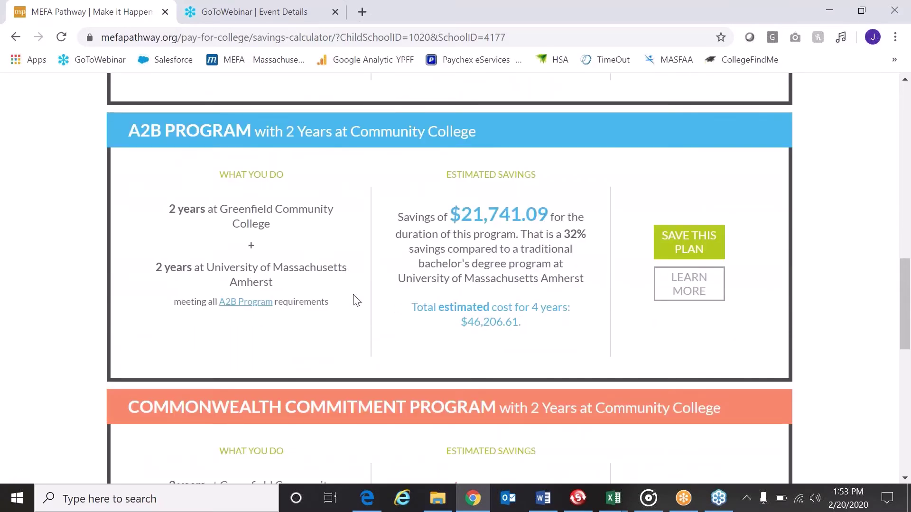
{"action": "scroll", "coordinate": [357, 308], "scroll_direction": "down", "scroll_amount": 4}
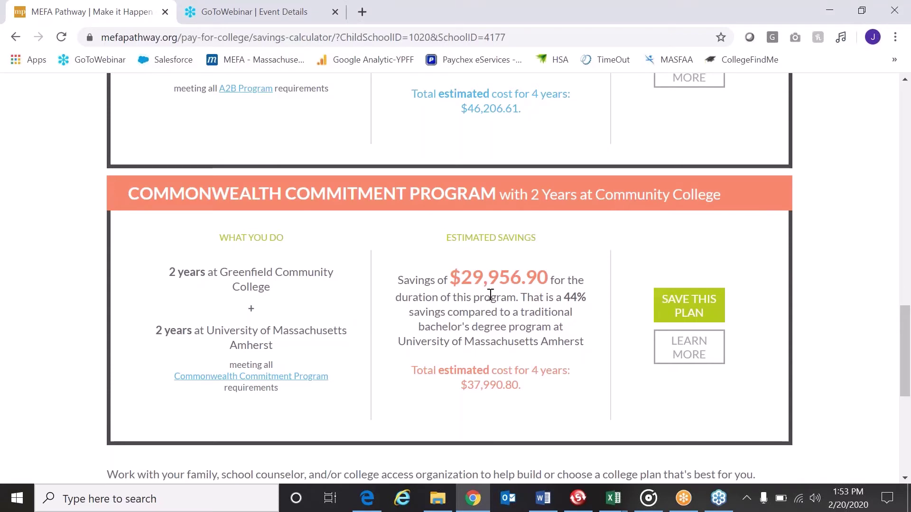
{"action": "scroll", "coordinate": [546, 286], "scroll_direction": "up", "scroll_amount": 3}
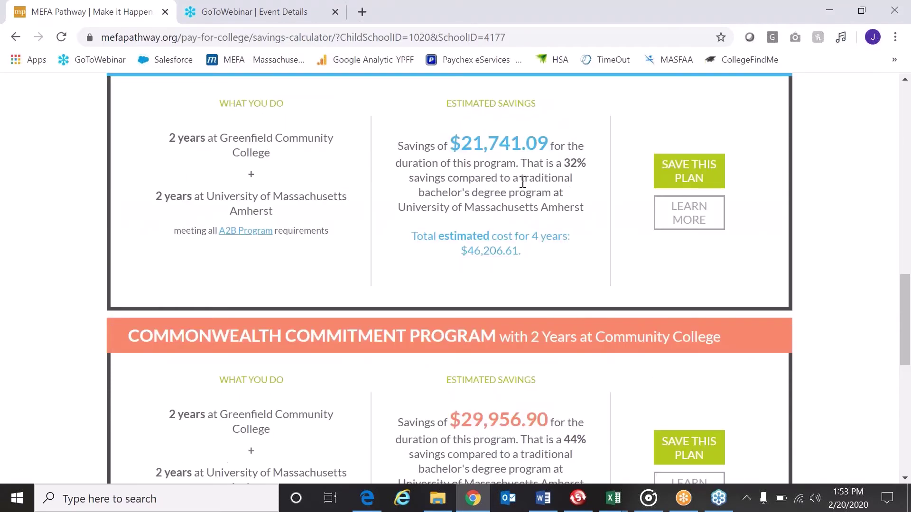
{"action": "scroll", "coordinate": [550, 251], "scroll_direction": "up", "scroll_amount": 6}
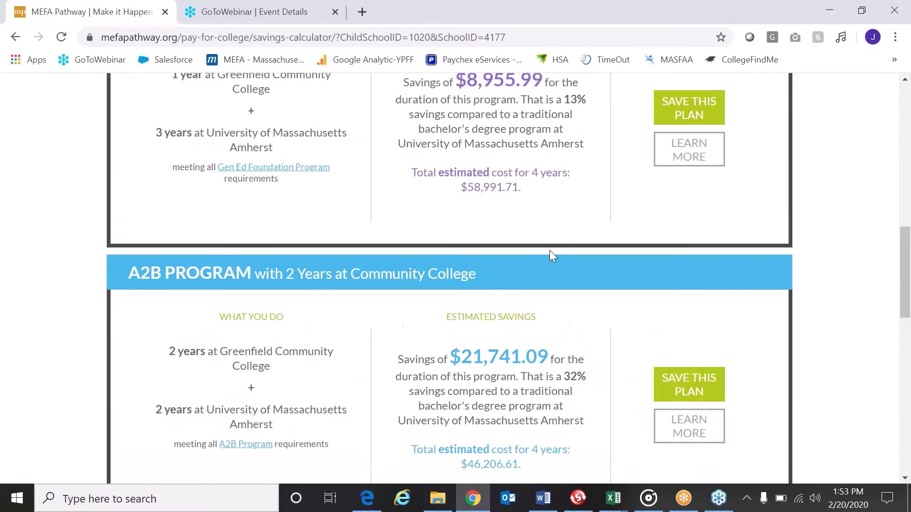
{"action": "scroll", "coordinate": [550, 257], "scroll_direction": "down", "scroll_amount": 11}
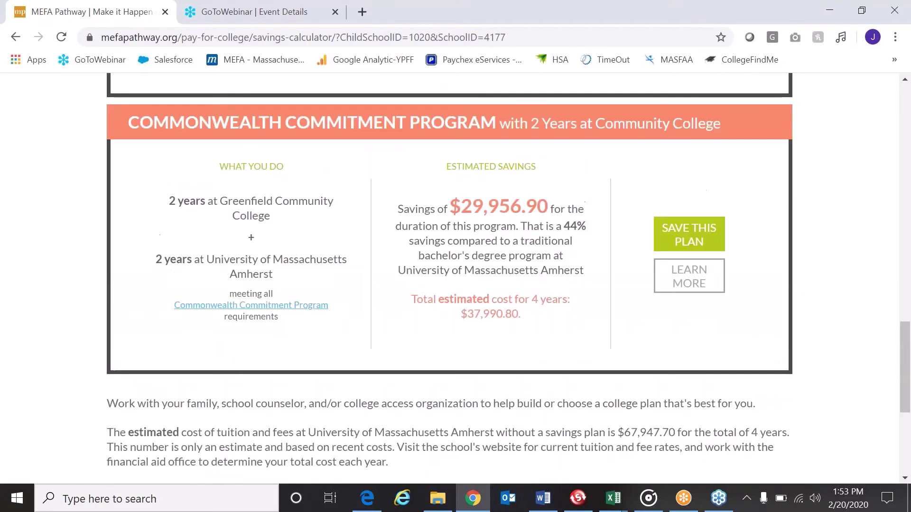
Save the Commonwealth Commitment Program plan under its suggested name and close the save dialog.
{"action": "left_click", "coordinate": [683, 242]}
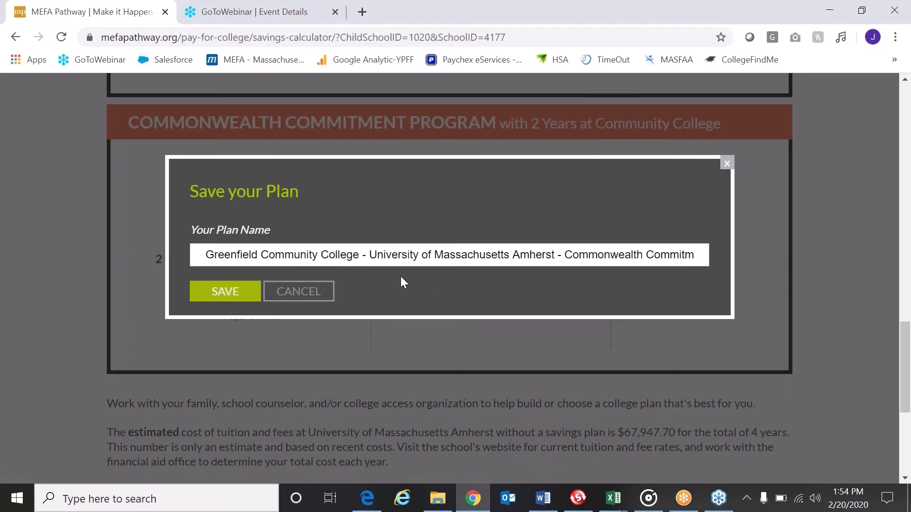
{"action": "left_click", "coordinate": [234, 297]}
{"action": "left_click", "coordinate": [226, 293]}
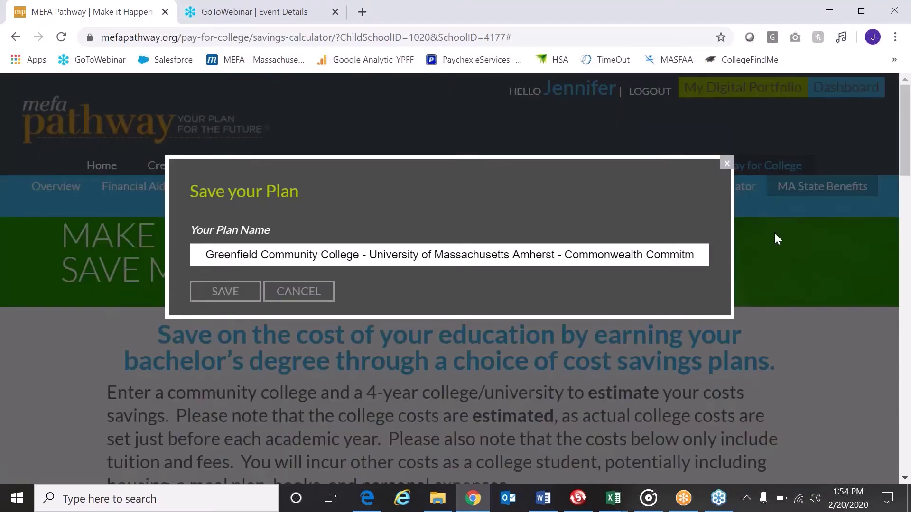
{"action": "left_click", "coordinate": [727, 165]}
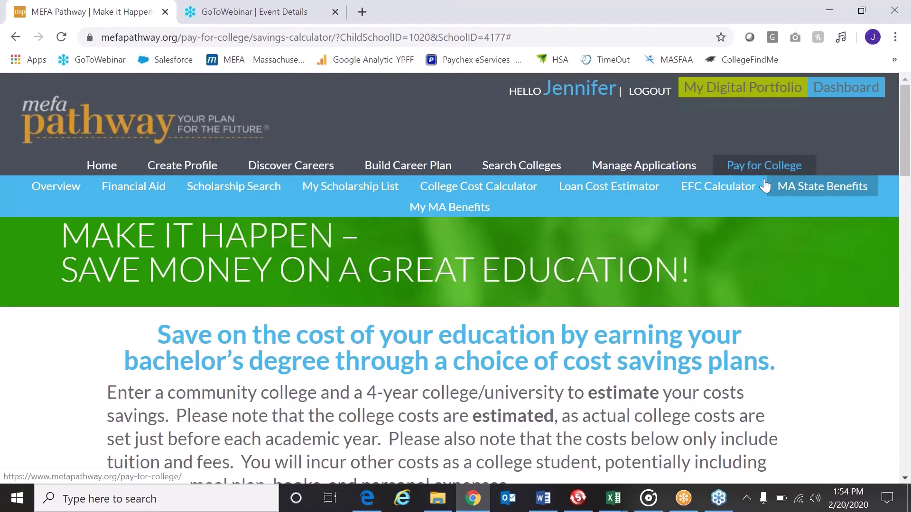
Open the My MA Benefits page and review the list of saved state benefit plans.
{"action": "left_click", "coordinate": [441, 218]}
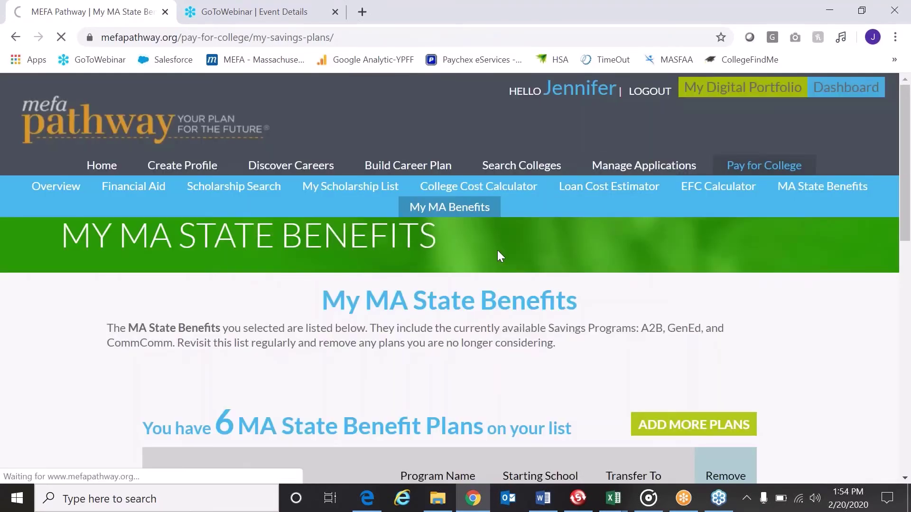
{"action": "scroll", "coordinate": [569, 254], "scroll_direction": "down", "scroll_amount": 3}
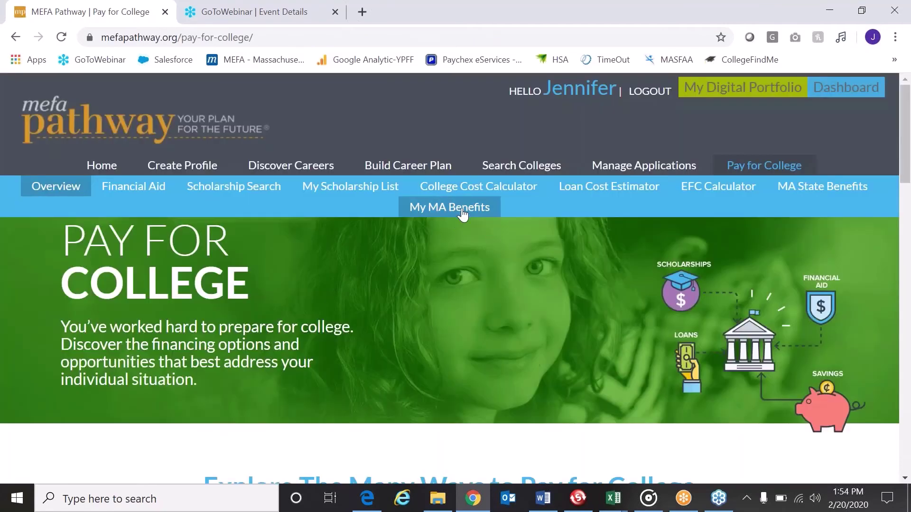
{"action": "left_click", "coordinate": [463, 213]}
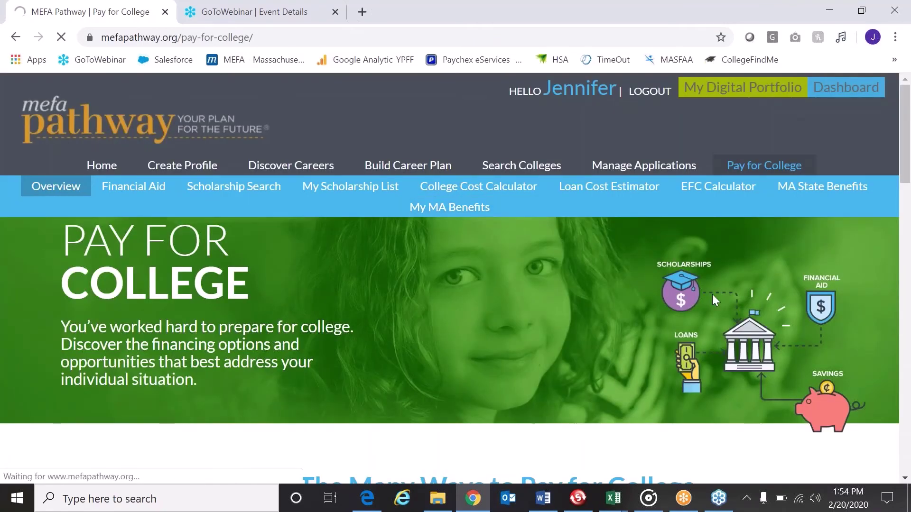
{"action": "scroll", "coordinate": [715, 300], "scroll_direction": "down", "scroll_amount": 2}
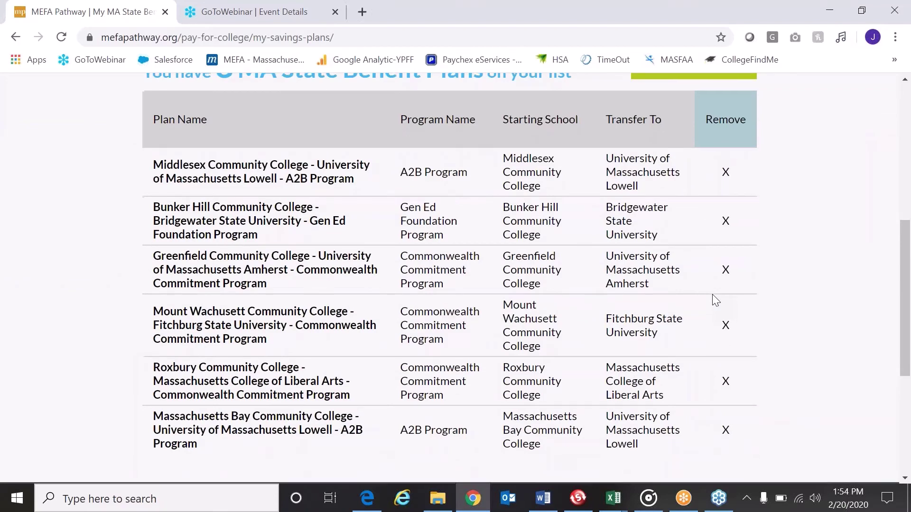
{"action": "scroll", "coordinate": [712, 294], "scroll_direction": "down", "scroll_amount": 2}
{"action": "scroll", "coordinate": [713, 289], "scroll_direction": "up", "scroll_amount": 2}
{"action": "scroll", "coordinate": [714, 281], "scroll_direction": "up", "scroll_amount": 2}
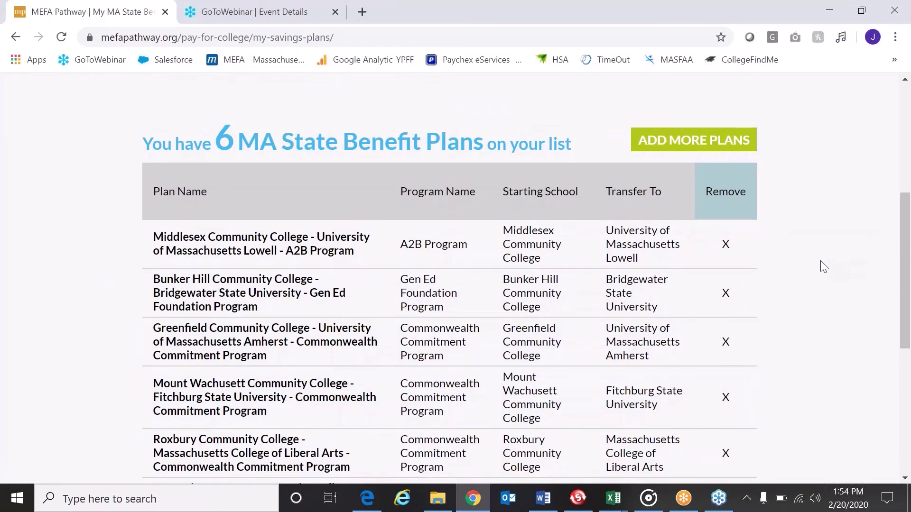
{"action": "scroll", "coordinate": [821, 261], "scroll_direction": "up", "scroll_amount": 6}
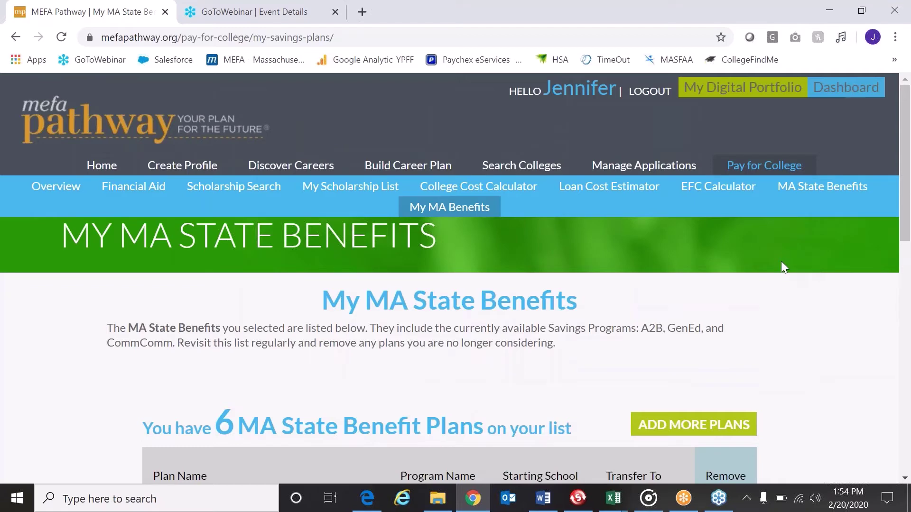
Open the College Cost Calculator in the Pay for College section.
{"action": "left_click", "coordinate": [458, 192]}
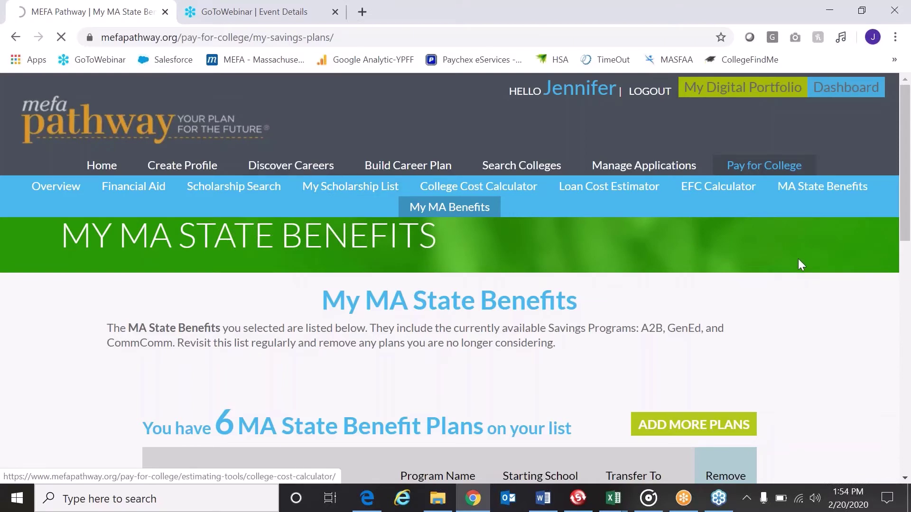
{"action": "scroll", "coordinate": [798, 259], "scroll_direction": "down", "scroll_amount": 1}
{"action": "scroll", "coordinate": [798, 259], "scroll_direction": "down", "scroll_amount": 1}
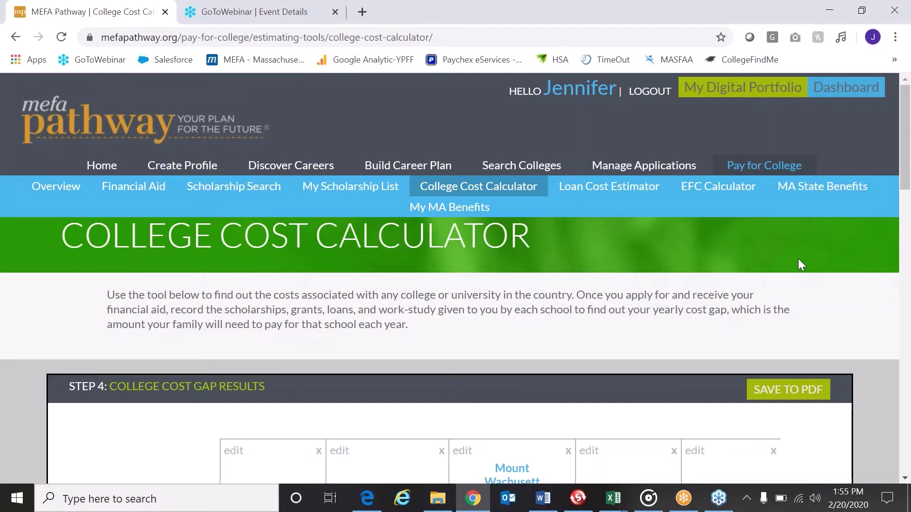
Compare the annual costs and awards of the colleges listed in the Step 4 College Cost Gap Results.
{"action": "scroll", "coordinate": [798, 260], "scroll_direction": "down", "scroll_amount": 5}
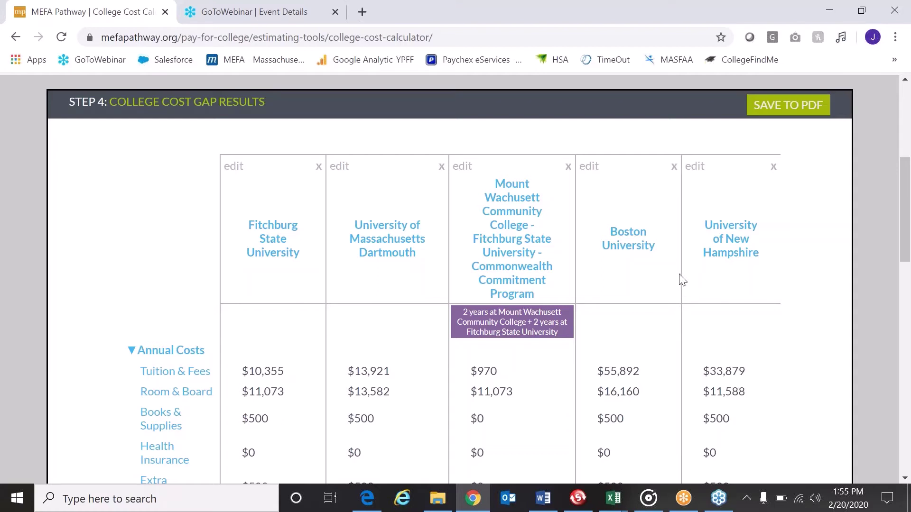
{"action": "scroll", "coordinate": [681, 280], "scroll_direction": "down", "scroll_amount": 1}
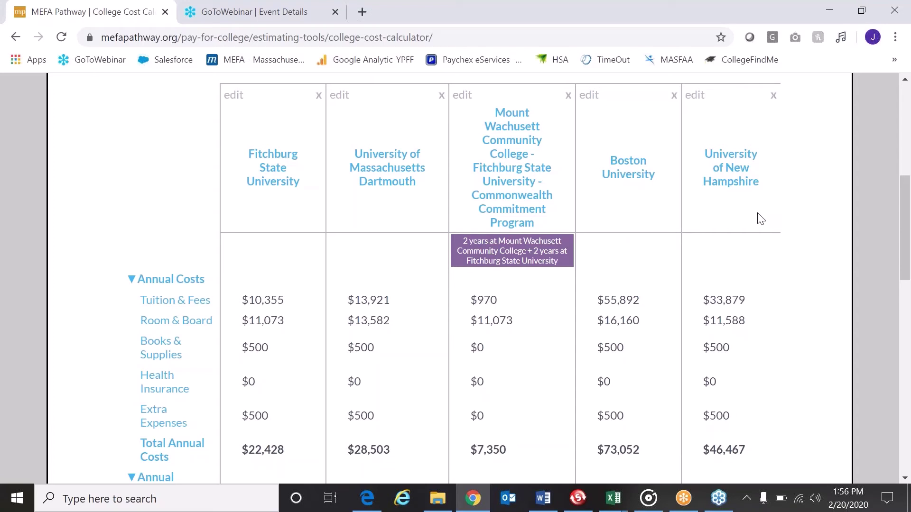
{"action": "scroll", "coordinate": [760, 221], "scroll_direction": "down", "scroll_amount": 1}
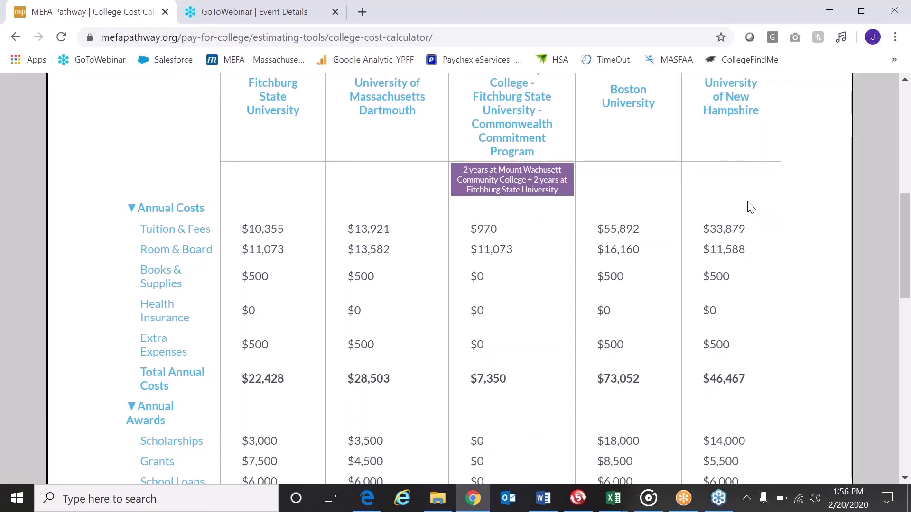
{"action": "scroll", "coordinate": [750, 208], "scroll_direction": "up", "scroll_amount": 3}
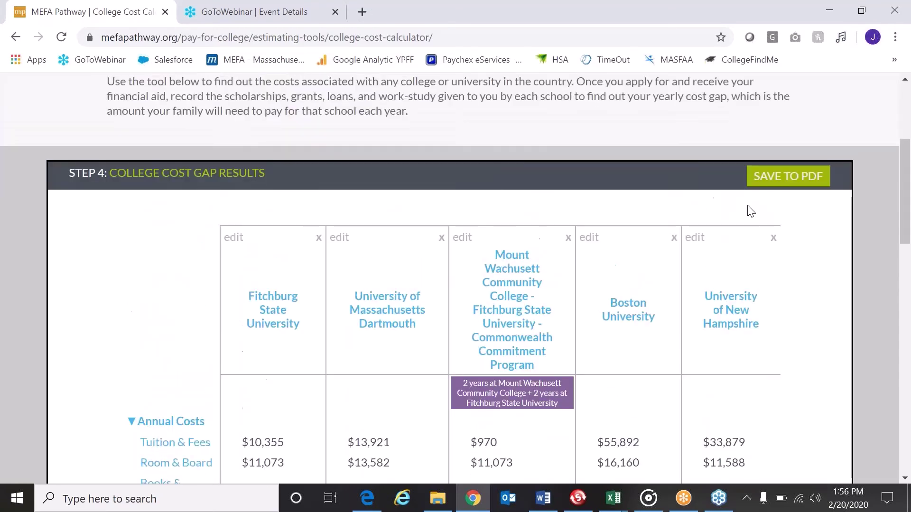
{"action": "scroll", "coordinate": [748, 213], "scroll_direction": "up", "scroll_amount": 1}
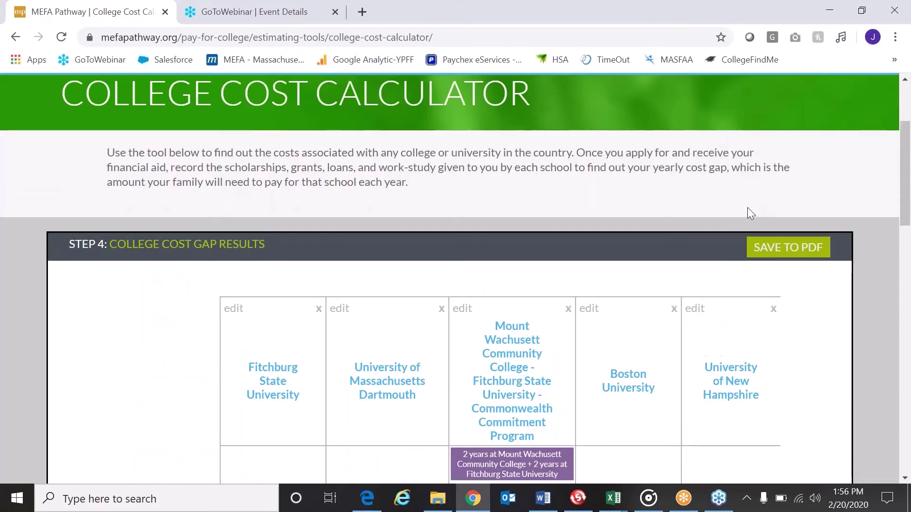
{"action": "scroll", "coordinate": [748, 213], "scroll_direction": "down", "scroll_amount": 1}
{"action": "scroll", "coordinate": [748, 211], "scroll_direction": "down", "scroll_amount": 2}
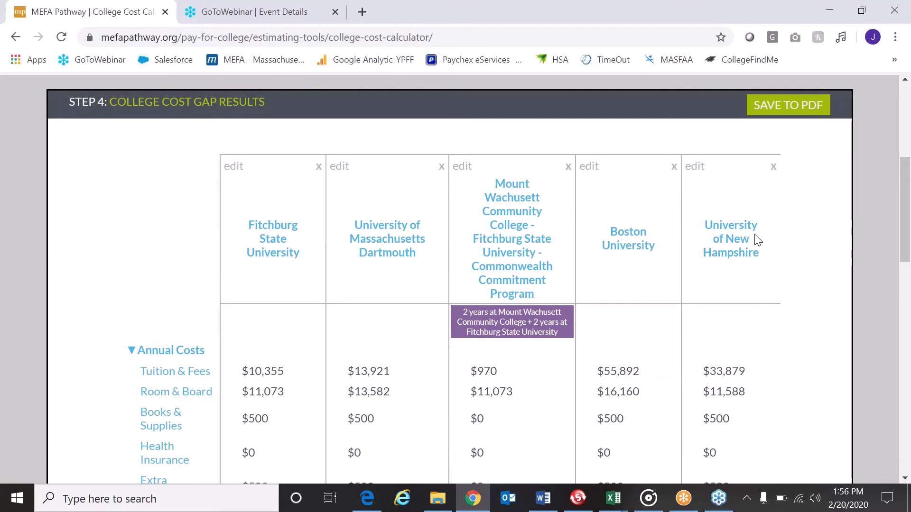
{"action": "scroll", "coordinate": [757, 238], "scroll_direction": "down", "scroll_amount": 1}
{"action": "scroll", "coordinate": [757, 238], "scroll_direction": "down", "scroll_amount": 2}
{"action": "scroll", "coordinate": [755, 238], "scroll_direction": "up", "scroll_amount": 3}
{"action": "scroll", "coordinate": [800, 252], "scroll_direction": "down", "scroll_amount": 3}
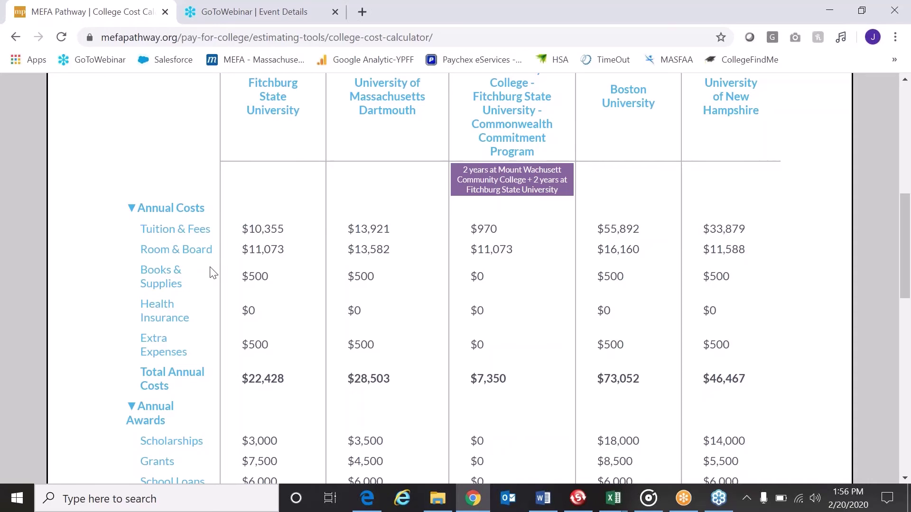
Open the Fitchburg State University entry for editing and bring up its Step 2 College Costs.
{"action": "scroll", "coordinate": [213, 268], "scroll_direction": "up", "scroll_amount": 3}
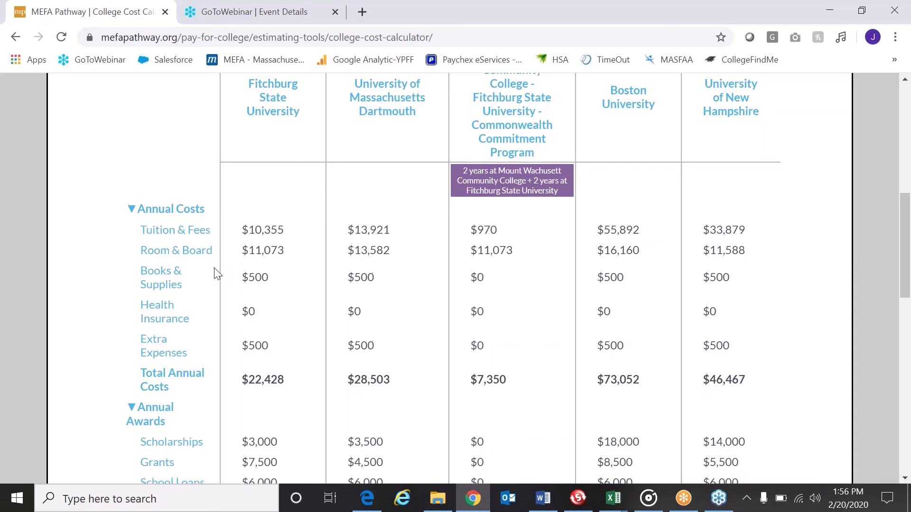
{"action": "left_click", "coordinate": [234, 166]}
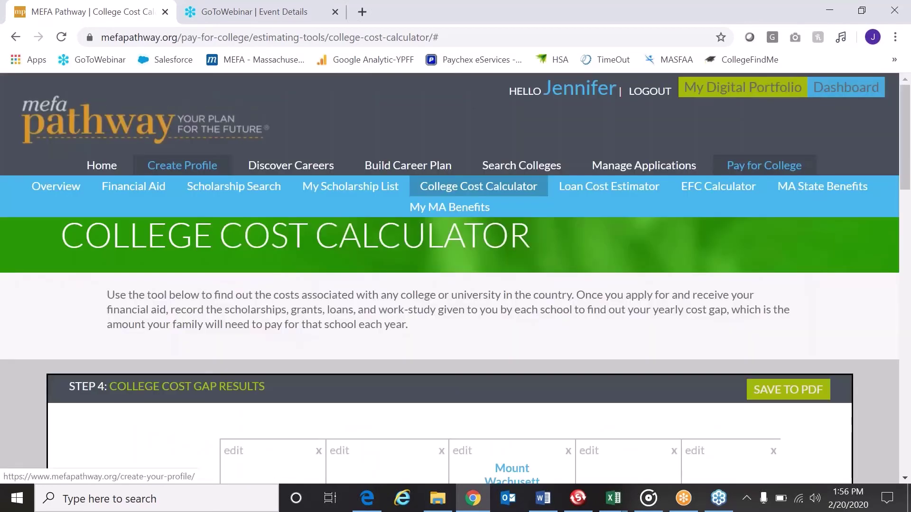
{"action": "scroll", "coordinate": [393, 280], "scroll_direction": "down", "scroll_amount": 5}
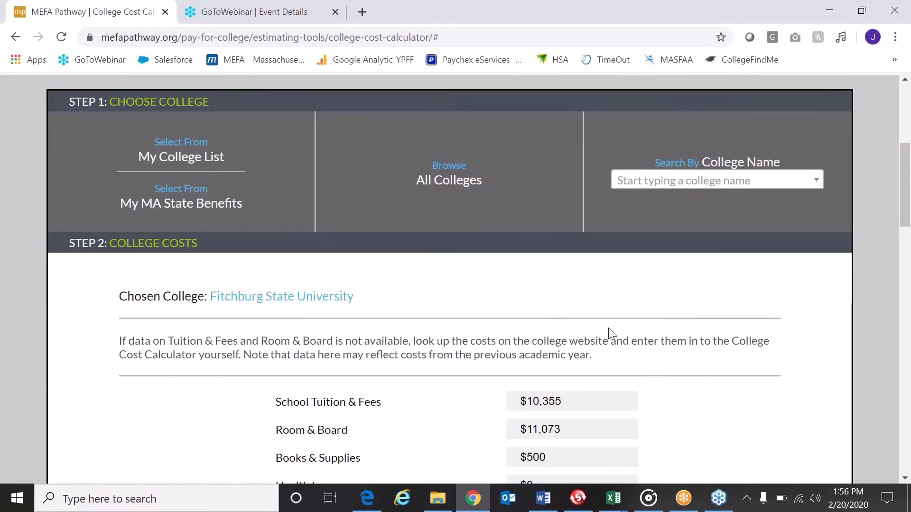
{"action": "scroll", "coordinate": [621, 332], "scroll_direction": "down", "scroll_amount": 1}
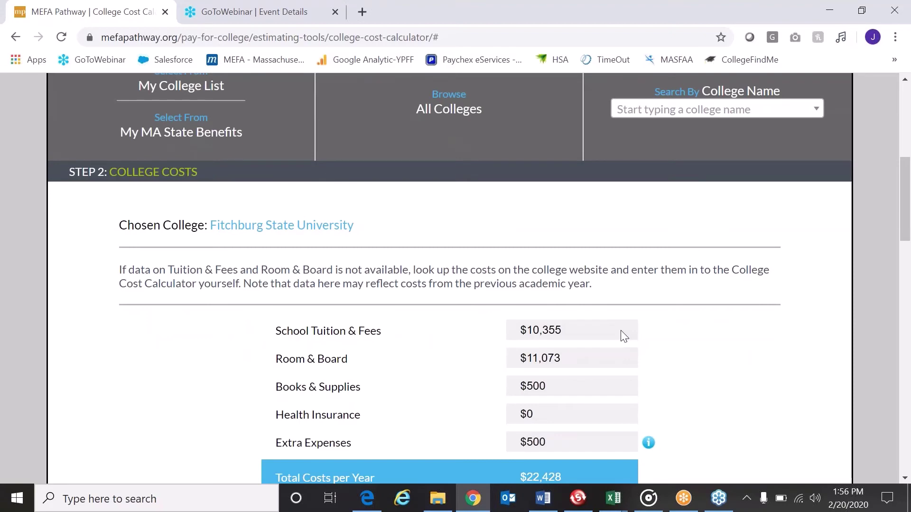
{"action": "scroll", "coordinate": [621, 330], "scroll_direction": "down", "scroll_amount": 3}
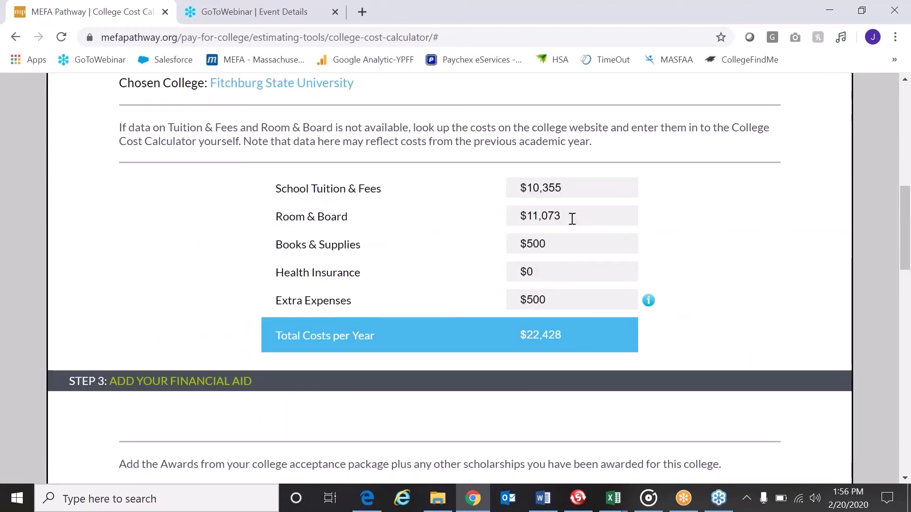
Check Fitchburg State University's Books & Supplies, Health Insurance and Extra Expenses fields and its Total Costs per Year.
{"action": "left_click", "coordinate": [556, 242]}
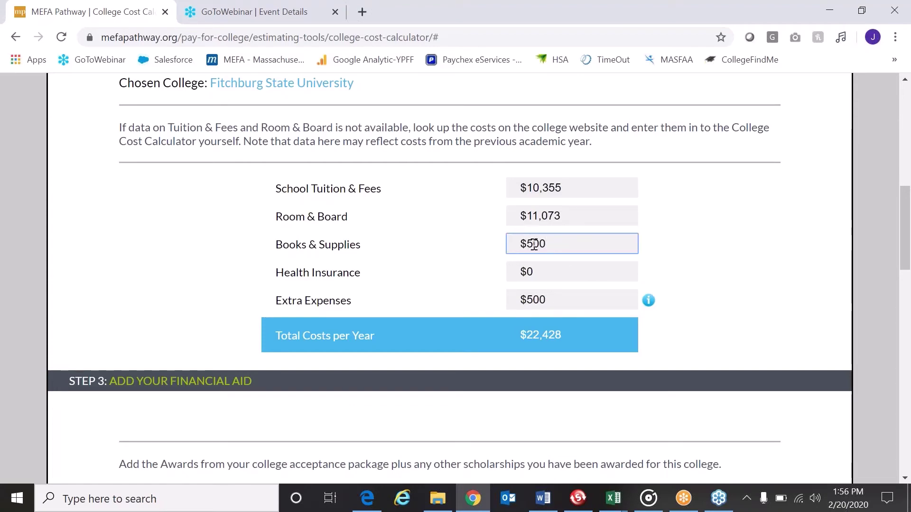
{"action": "scroll", "coordinate": [545, 258], "scroll_direction": "down", "scroll_amount": 3}
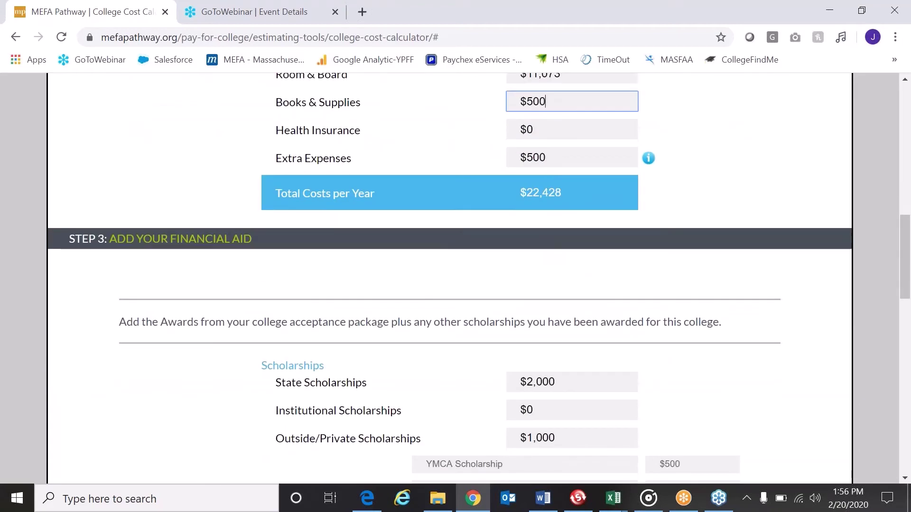
{"action": "left_click", "coordinate": [540, 134]}
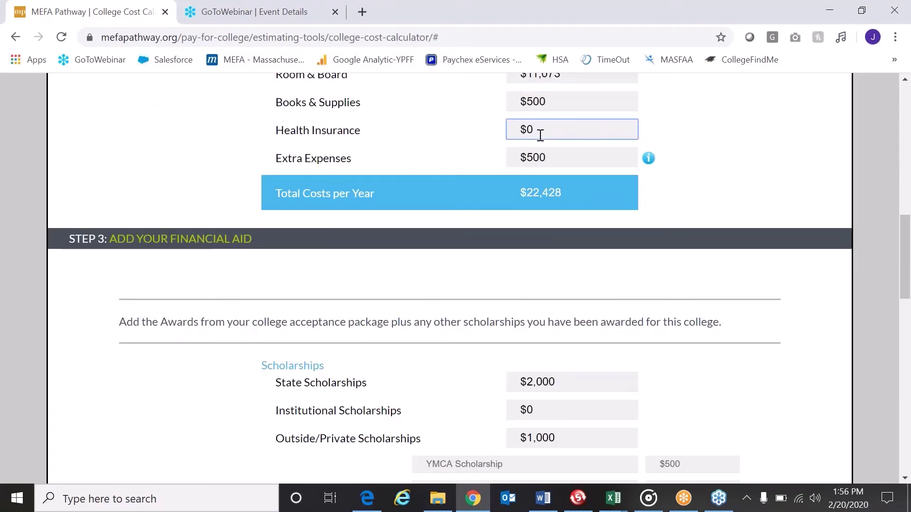
{"action": "left_click", "coordinate": [552, 158]}
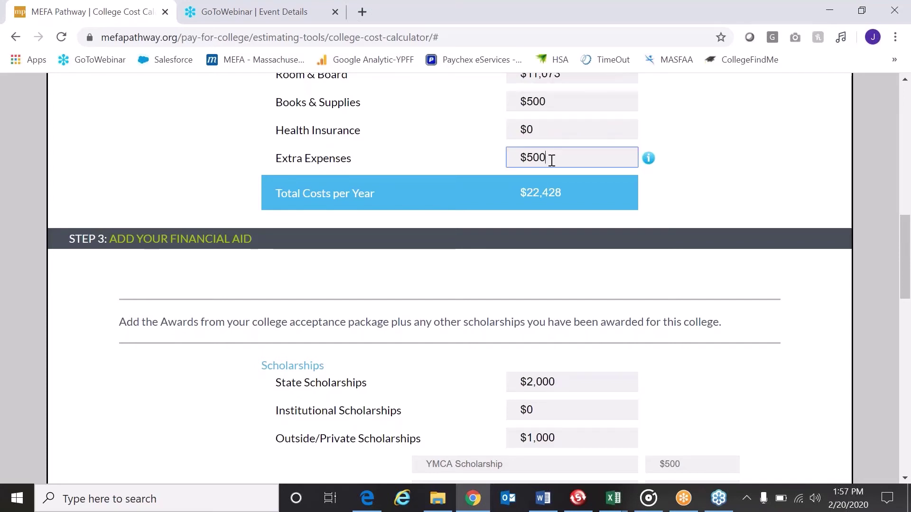
{"action": "scroll", "coordinate": [552, 159], "scroll_direction": "down", "scroll_amount": 2}
{"action": "scroll", "coordinate": [551, 163], "scroll_direction": "up", "scroll_amount": 3}
{"action": "scroll", "coordinate": [547, 170], "scroll_direction": "up", "scroll_amount": 1}
{"action": "left_click", "coordinate": [667, 210]}
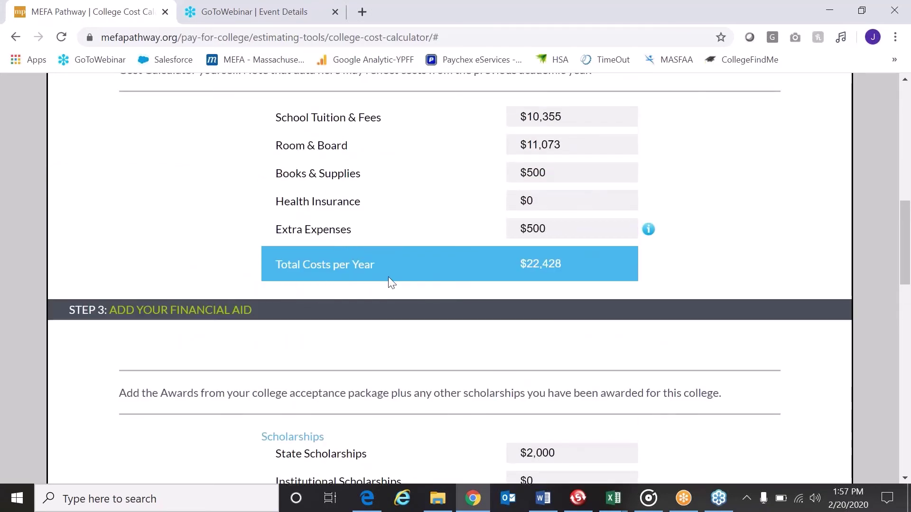
Review the Step 3 scholarships, grants, loans, work-study and other resources, and calculate the cost gap for Fitchburg State University.
{"action": "scroll", "coordinate": [430, 287], "scroll_direction": "down", "scroll_amount": 6}
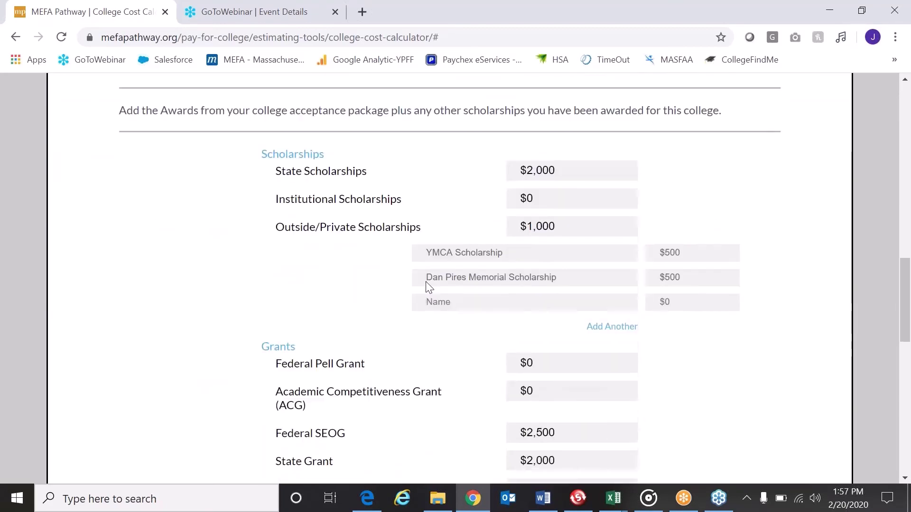
{"action": "scroll", "coordinate": [429, 287], "scroll_direction": "down", "scroll_amount": 1}
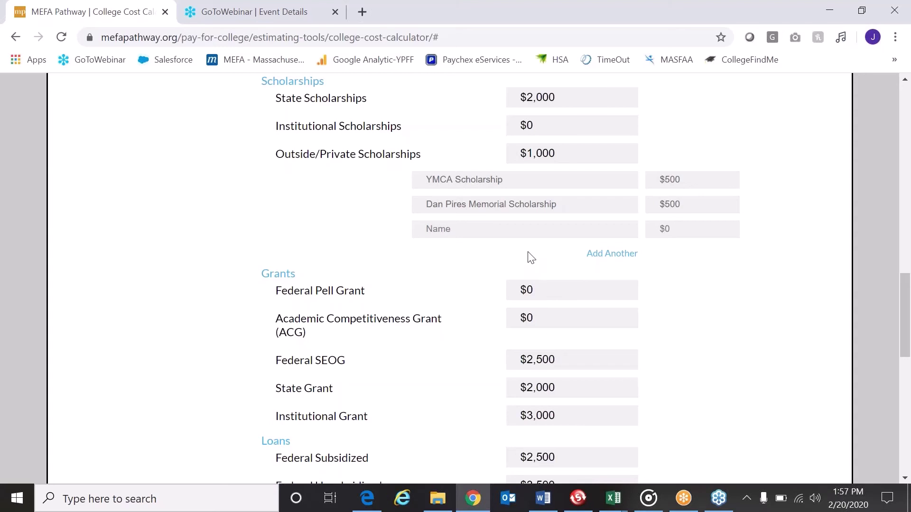
{"action": "scroll", "coordinate": [529, 256], "scroll_direction": "down", "scroll_amount": 3}
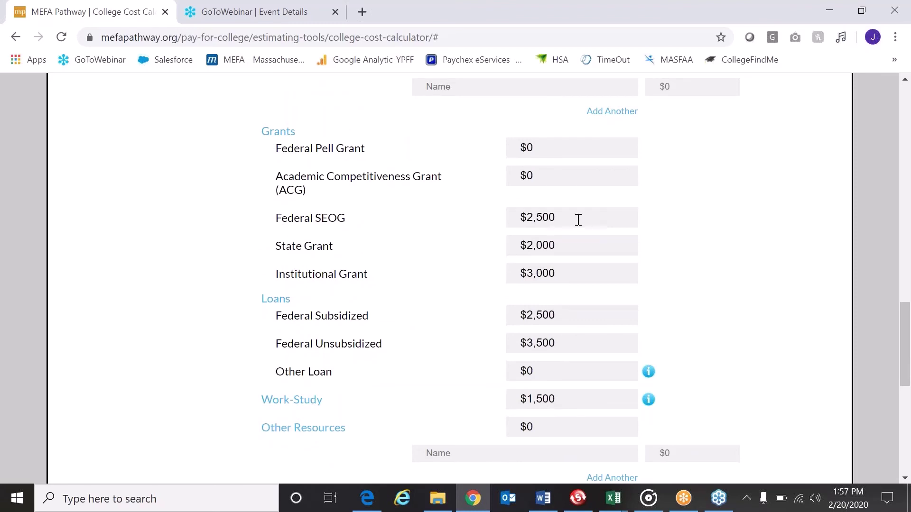
{"action": "scroll", "coordinate": [559, 235], "scroll_direction": "down", "scroll_amount": 3}
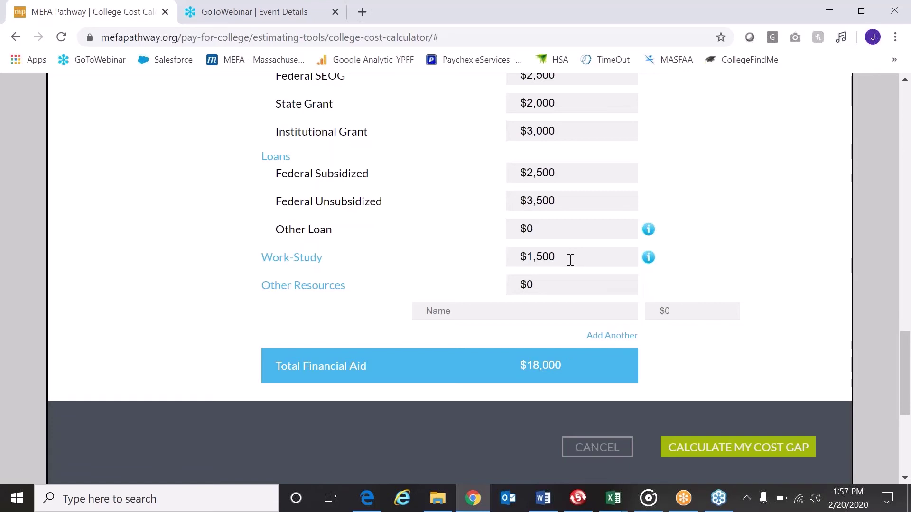
{"action": "scroll", "coordinate": [568, 262], "scroll_direction": "down", "scroll_amount": 2}
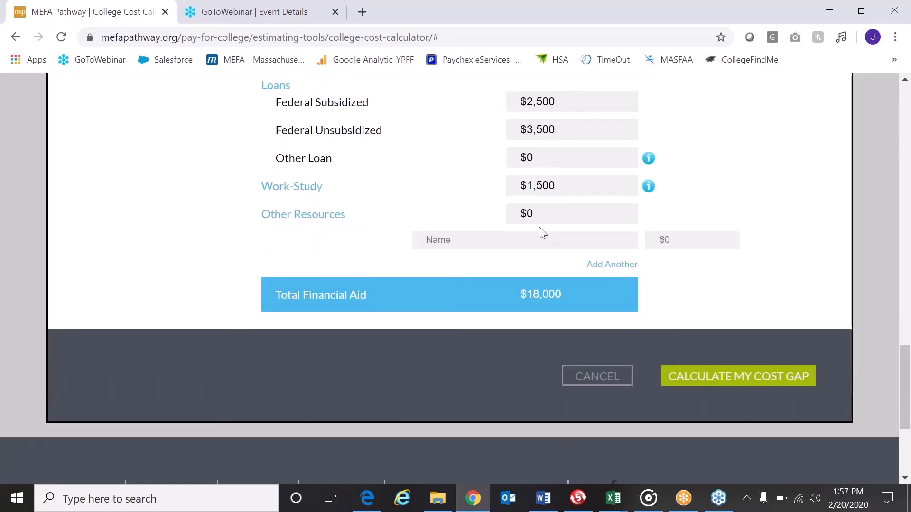
{"action": "left_click", "coordinate": [541, 217]}
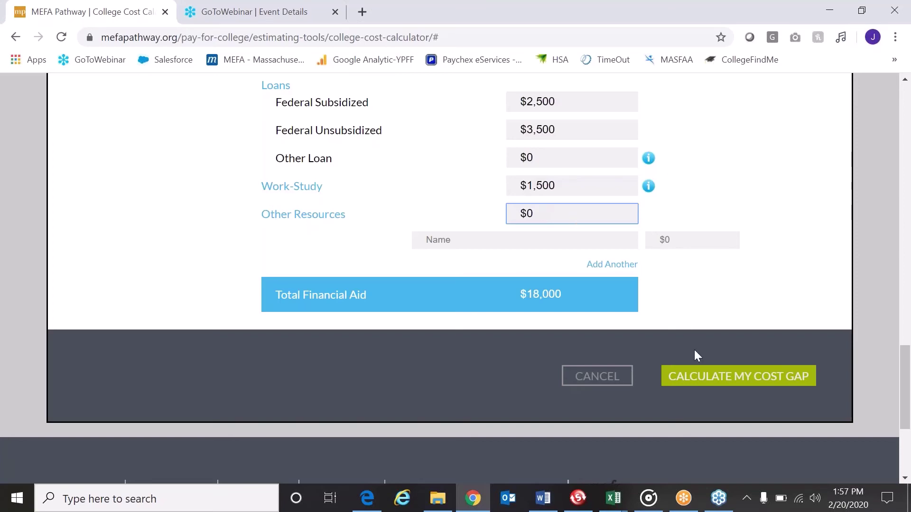
{"action": "left_click", "coordinate": [689, 378]}
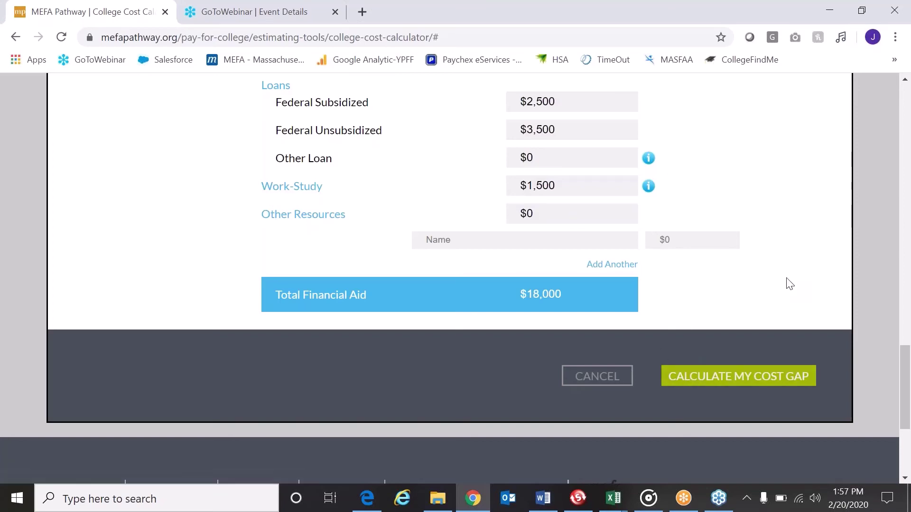
Compare the annual costs, awards and 4-year Cost Gap of the listed colleges in the Step 4 results.
{"action": "scroll", "coordinate": [789, 284], "scroll_direction": "down", "scroll_amount": 5}
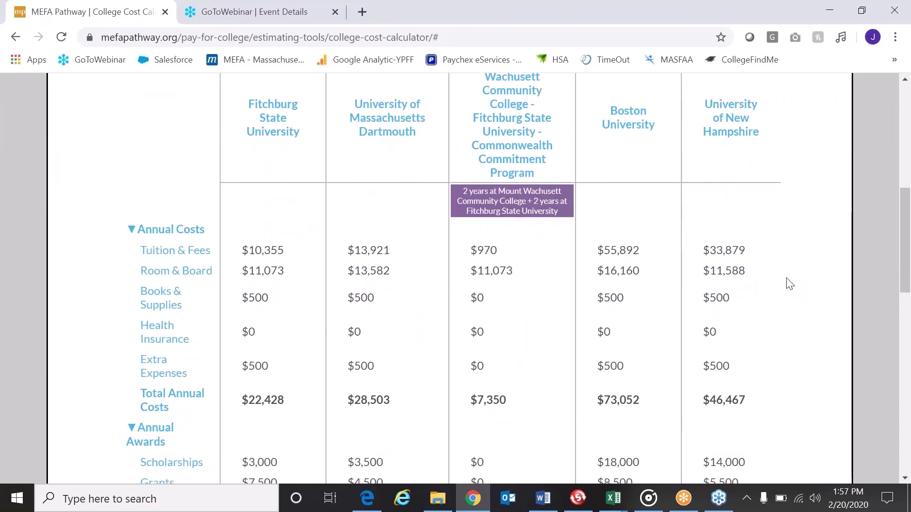
{"action": "scroll", "coordinate": [789, 284], "scroll_direction": "down", "scroll_amount": 2}
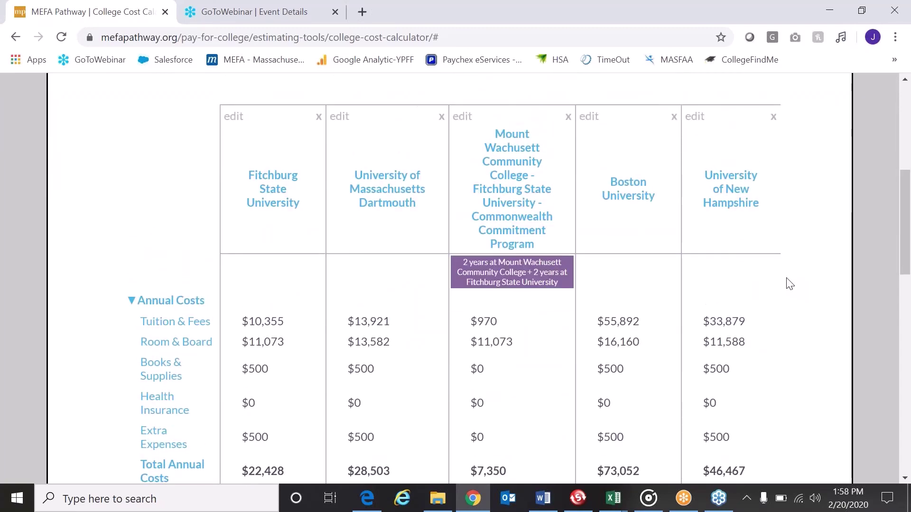
{"action": "scroll", "coordinate": [790, 284], "scroll_direction": "down", "scroll_amount": 8}
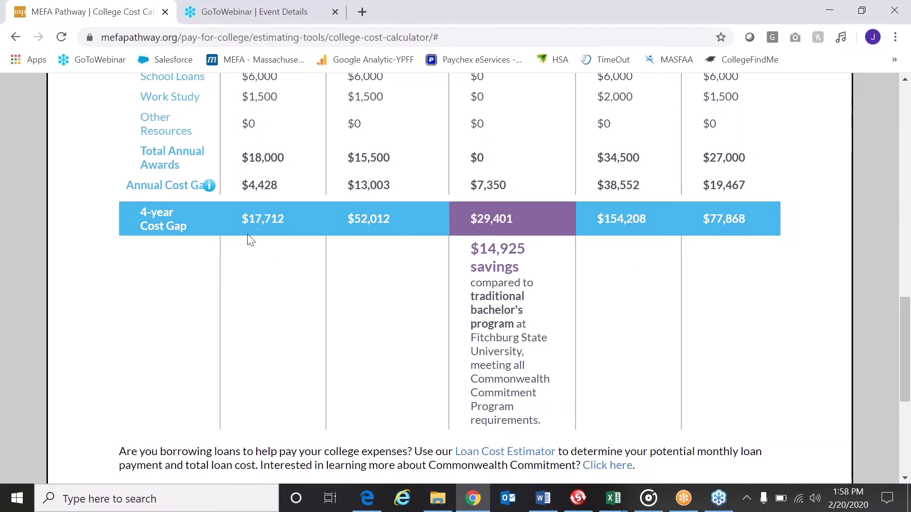
{"action": "scroll", "coordinate": [251, 239], "scroll_direction": "up", "scroll_amount": 1}
{"action": "scroll", "coordinate": [250, 239], "scroll_direction": "up", "scroll_amount": 7}
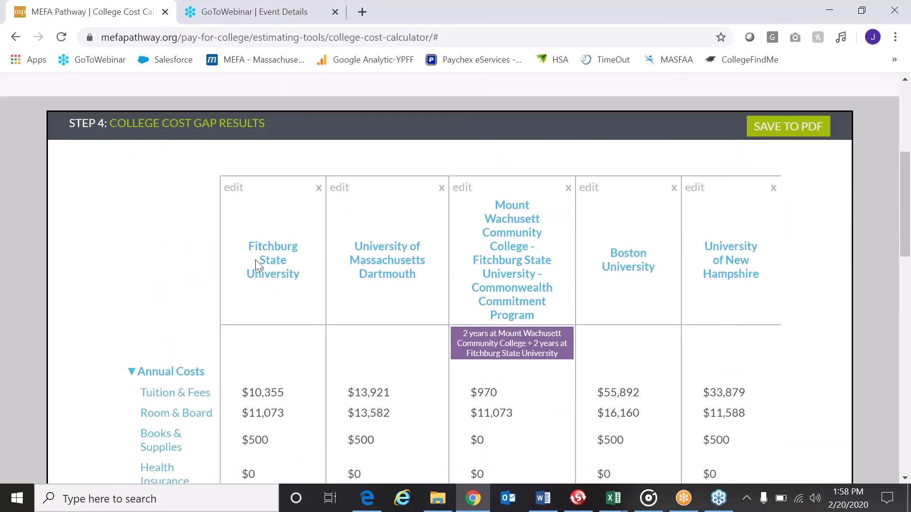
{"action": "scroll", "coordinate": [266, 259], "scroll_direction": "down", "scroll_amount": 8}
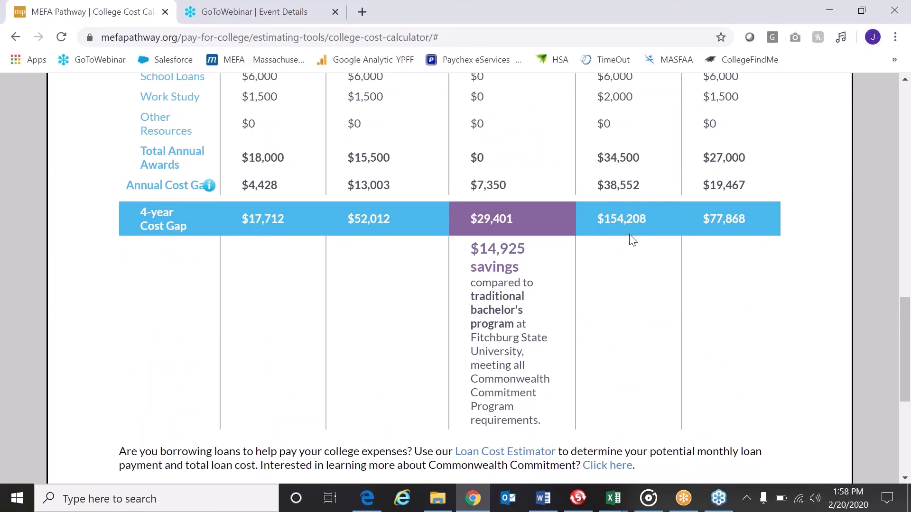
Examine how Boston University's annual costs and awards lead to its 4-year Cost Gap, and return to the start of the results table.
{"action": "scroll", "coordinate": [617, 232], "scroll_direction": "up", "scroll_amount": 5}
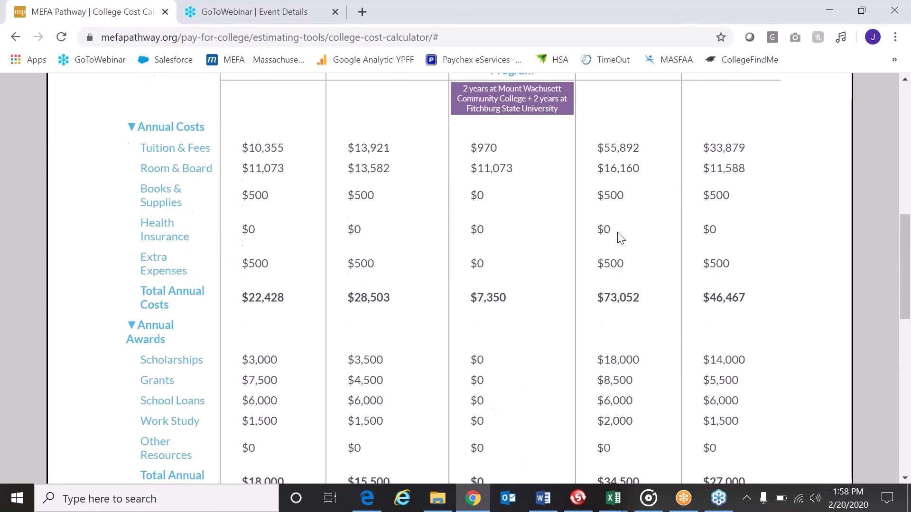
{"action": "scroll", "coordinate": [620, 237], "scroll_direction": "up", "scroll_amount": 4}
{"action": "scroll", "coordinate": [621, 237], "scroll_direction": "down", "scroll_amount": 2}
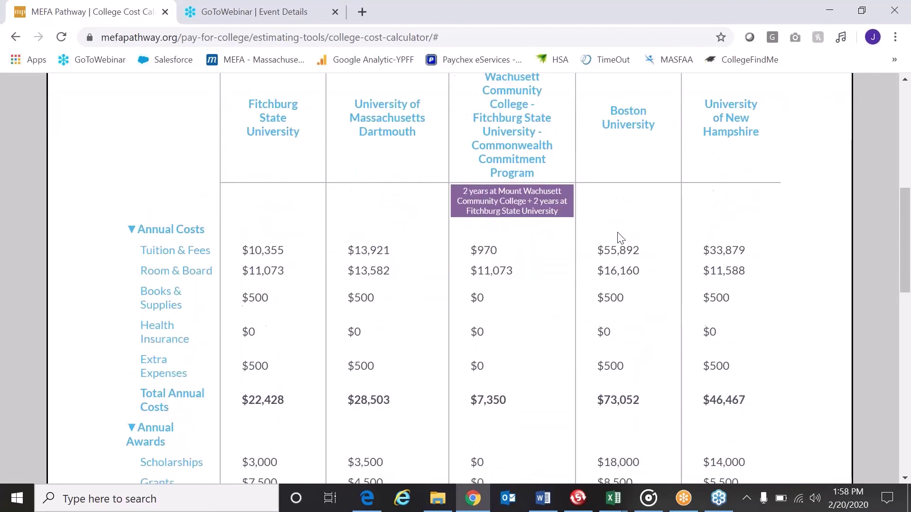
{"action": "scroll", "coordinate": [620, 238], "scroll_direction": "down", "scroll_amount": 3}
{"action": "scroll", "coordinate": [565, 213], "scroll_direction": "down", "scroll_amount": 3}
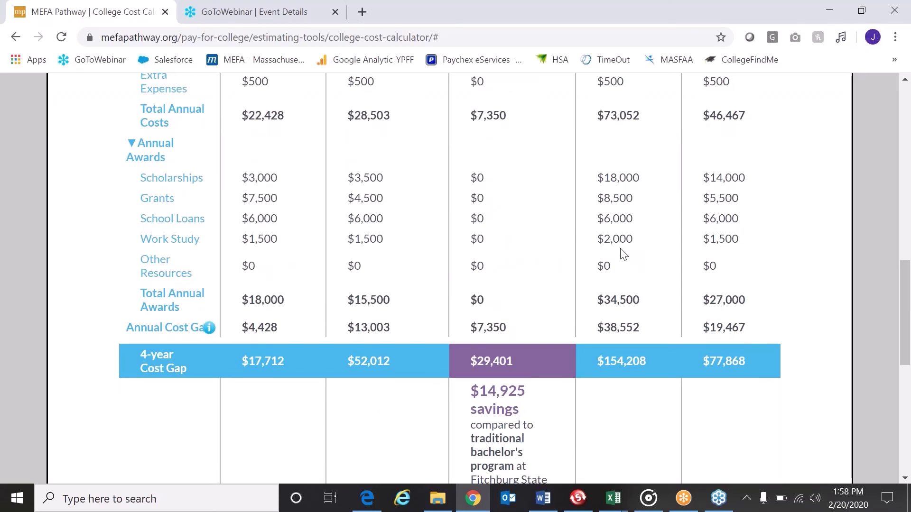
{"action": "scroll", "coordinate": [623, 254], "scroll_direction": "down", "scroll_amount": 3}
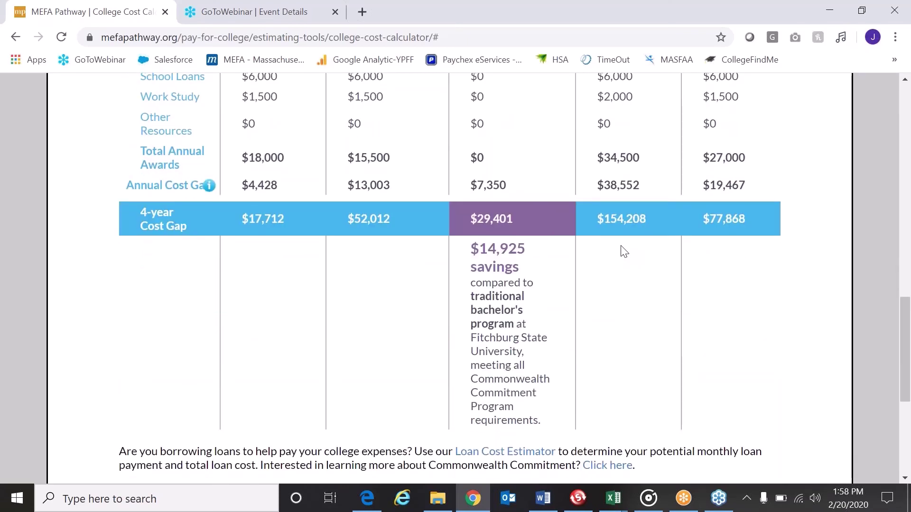
{"action": "scroll", "coordinate": [623, 251], "scroll_direction": "up", "scroll_amount": 4}
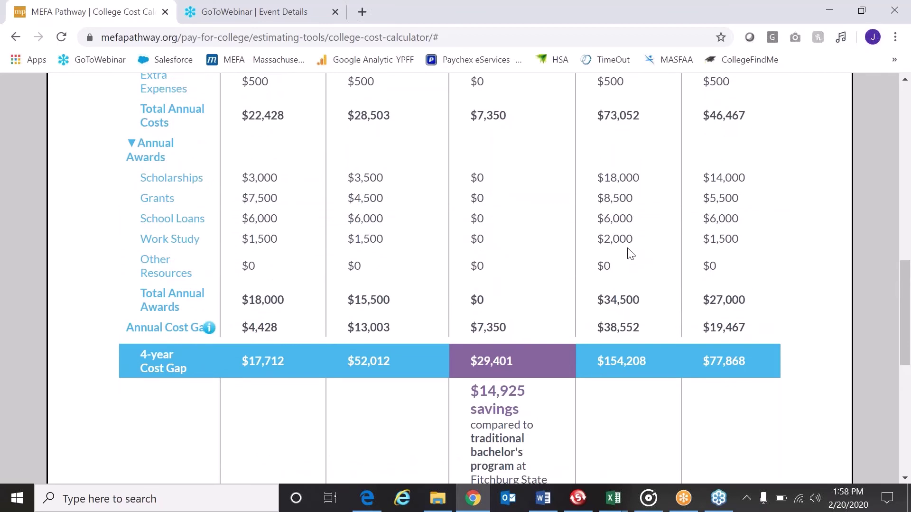
{"action": "scroll", "coordinate": [820, 252], "scroll_direction": "up", "scroll_amount": 7}
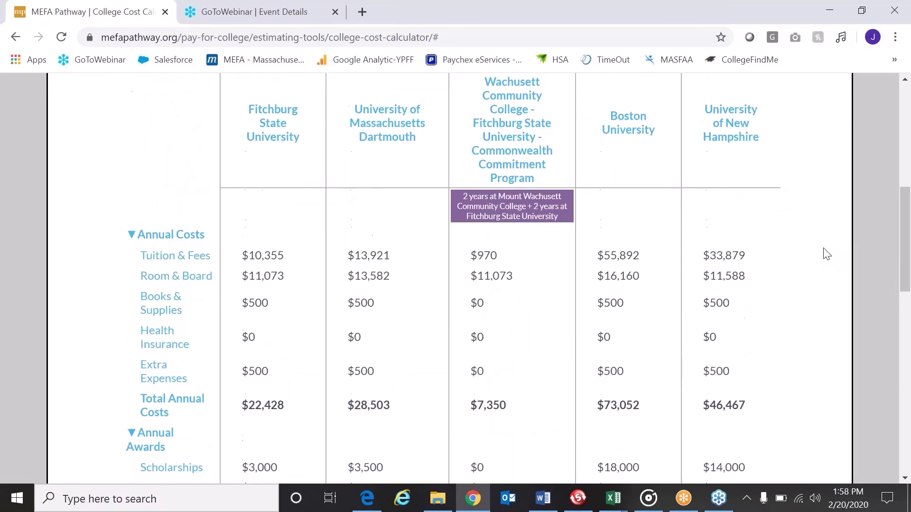
{"action": "scroll", "coordinate": [824, 250], "scroll_direction": "up", "scroll_amount": 4}
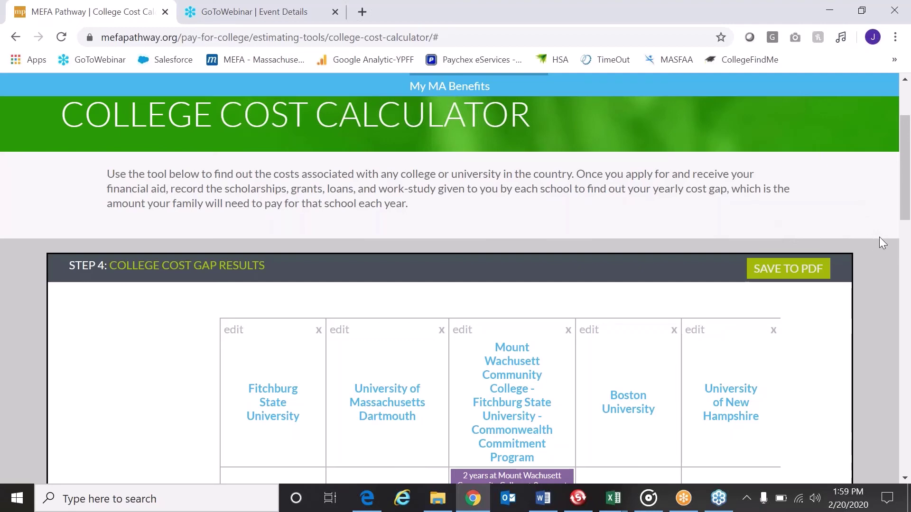
{"action": "scroll", "coordinate": [878, 242], "scroll_direction": "down", "scroll_amount": 3}
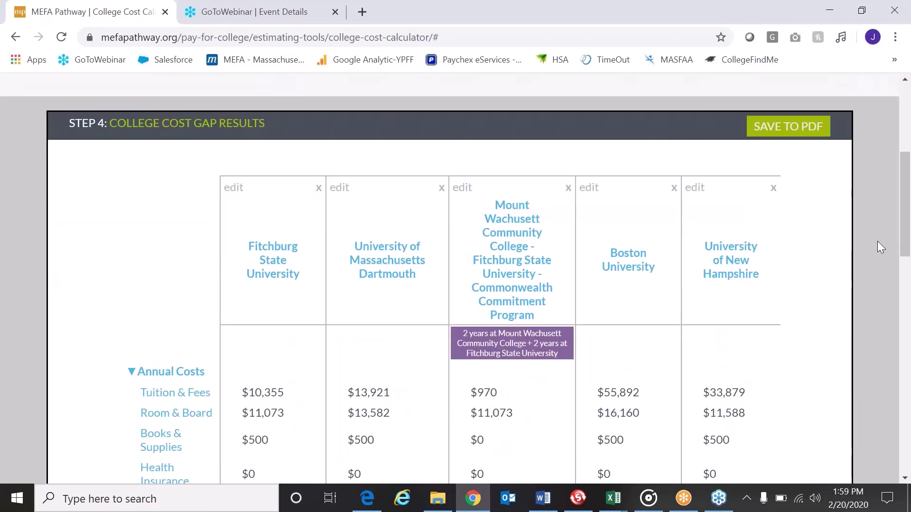
{"action": "scroll", "coordinate": [877, 241], "scroll_direction": "down", "scroll_amount": 1}
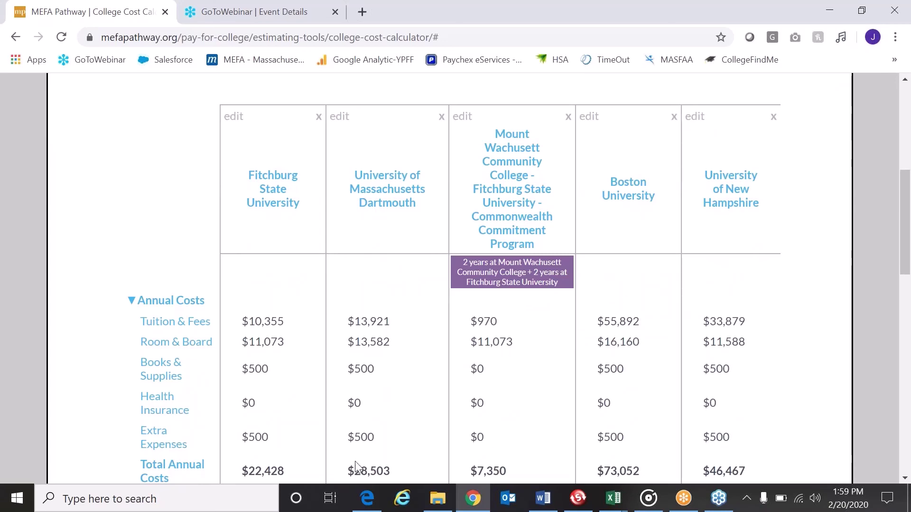
Switch to Microsoft Edge to show the Contact Info Slide PDF.
{"action": "left_click", "coordinate": [369, 499]}
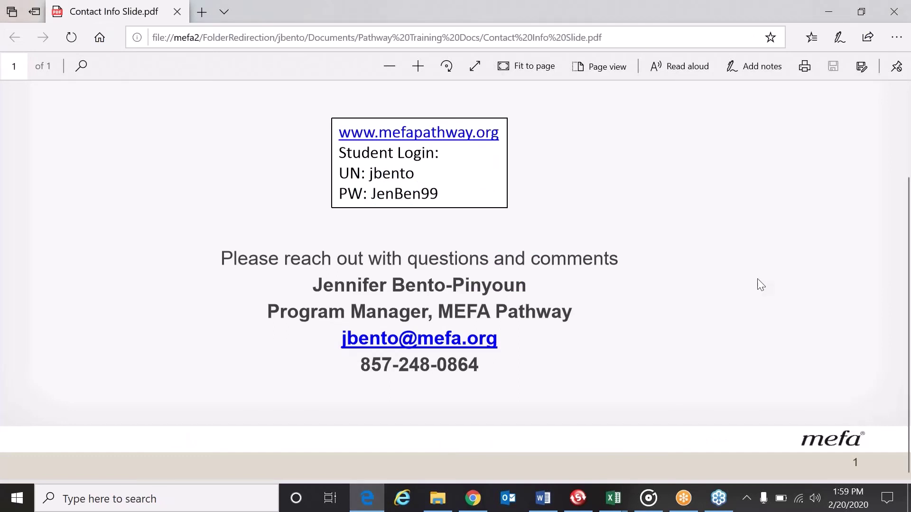